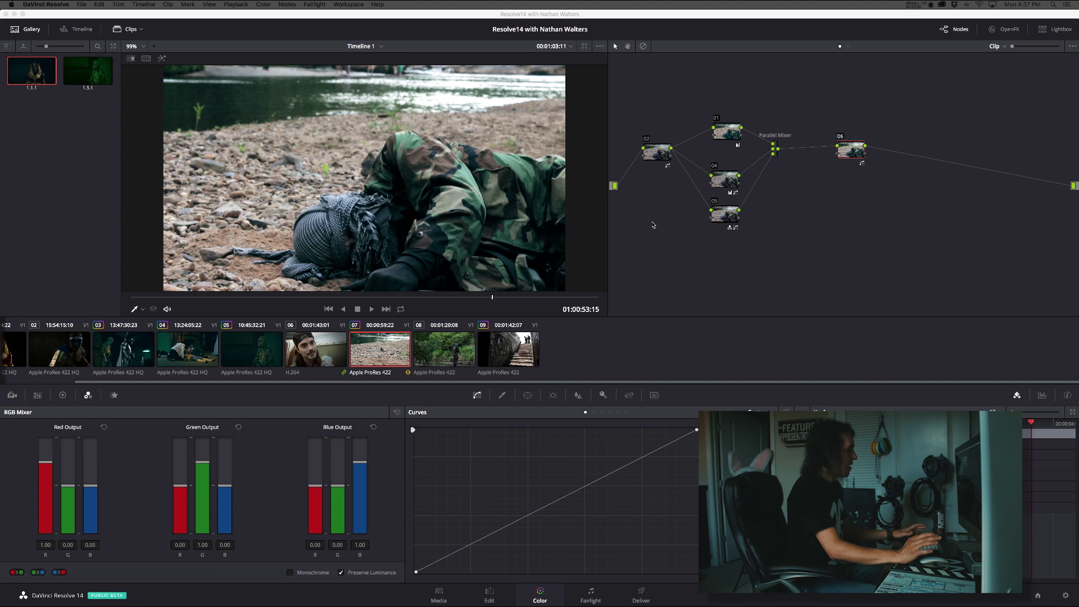
- Nudge nodes 04, 05 and 06 in the node tree, then toggle the grade bypass off and on
click(734, 137)
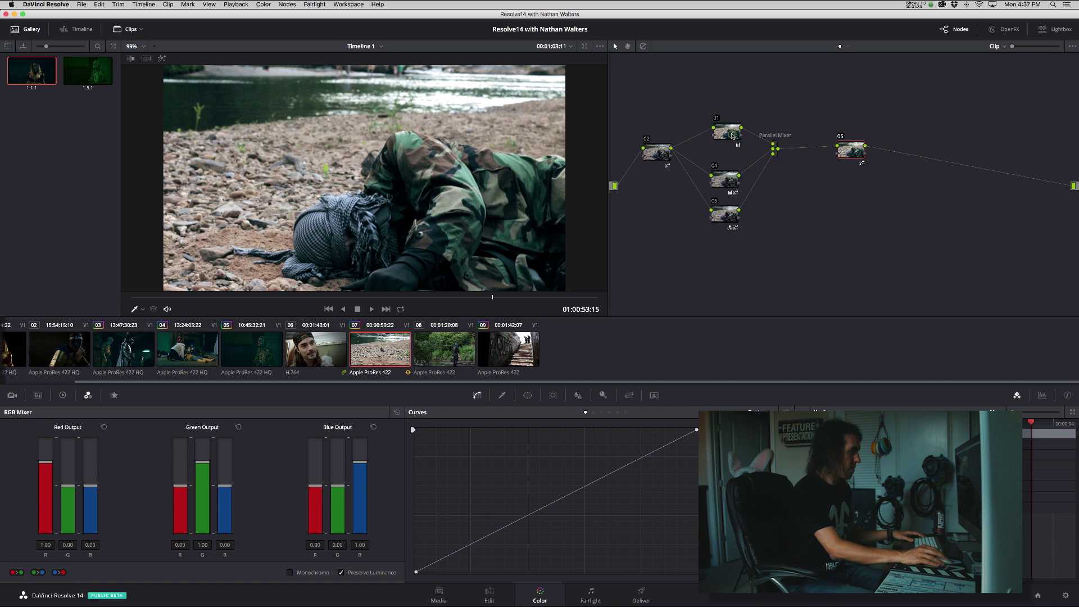
drag(726, 180, 723, 212)
drag(841, 153, 833, 161)
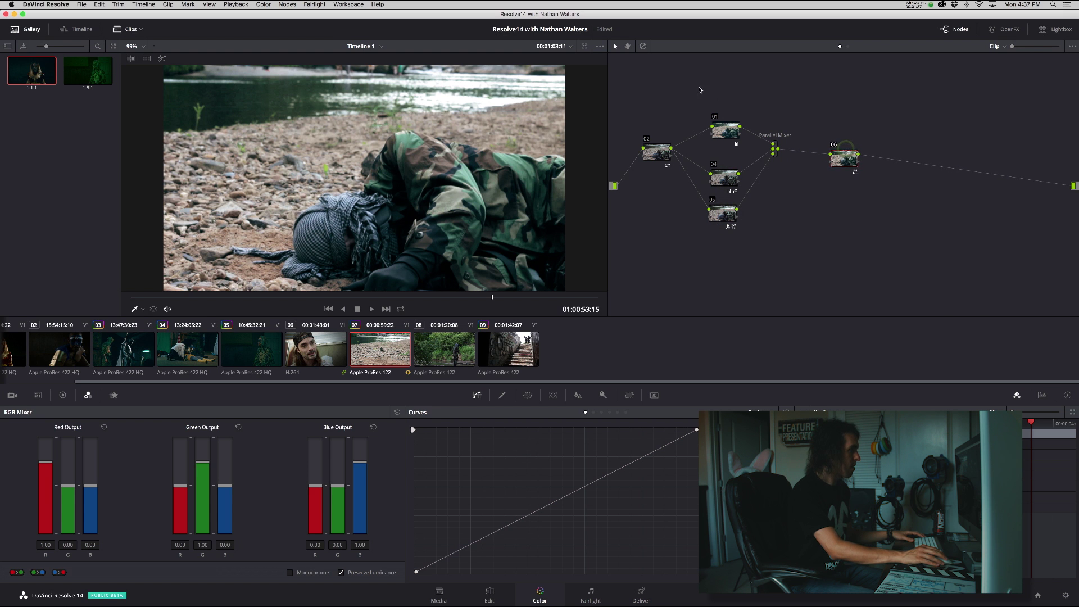
click(642, 48)
click(642, 47)
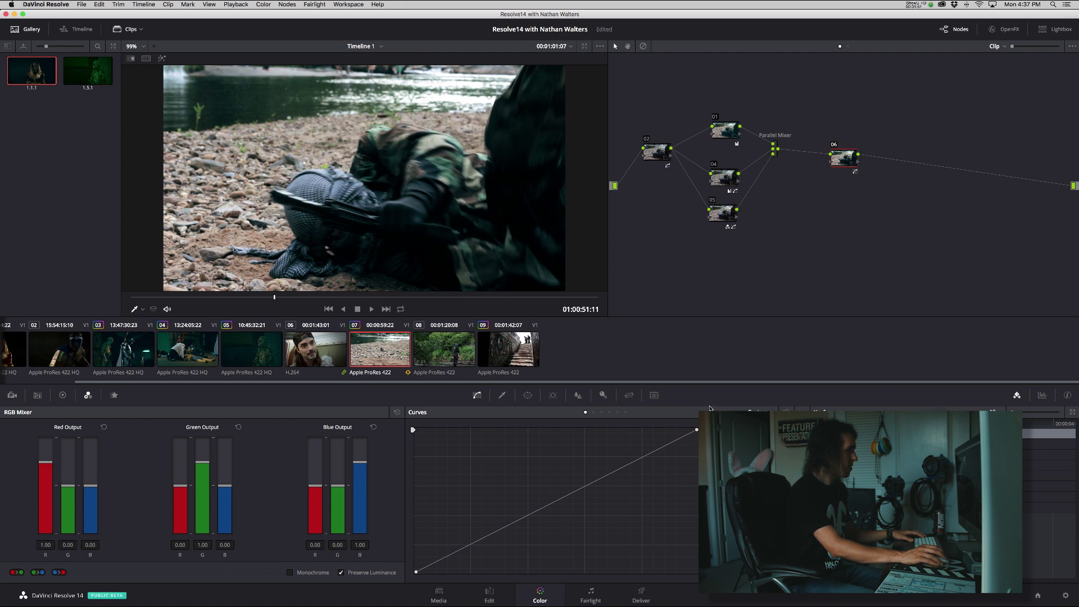
- Show the Primaries colour wheels for clip 07, then open the ResolveFX OpenFX library
right_click(384, 354)
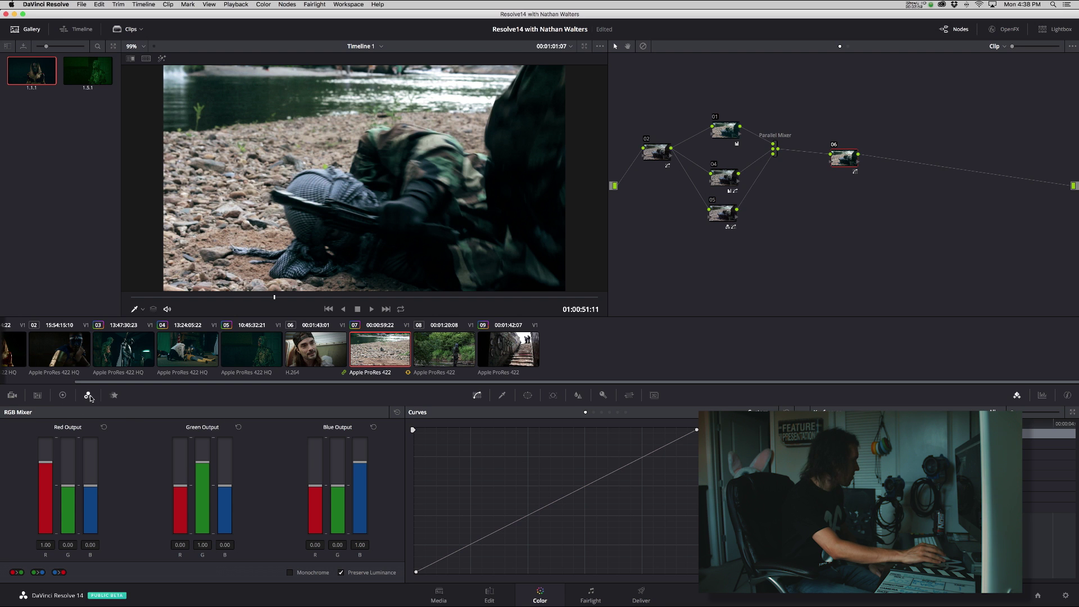
click(59, 396)
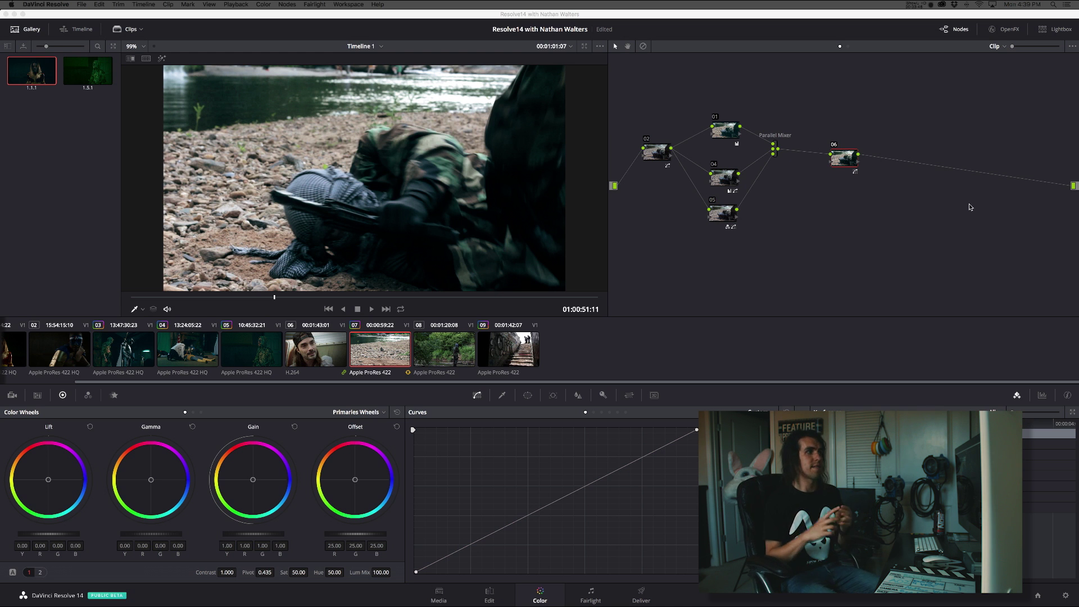
click(1015, 30)
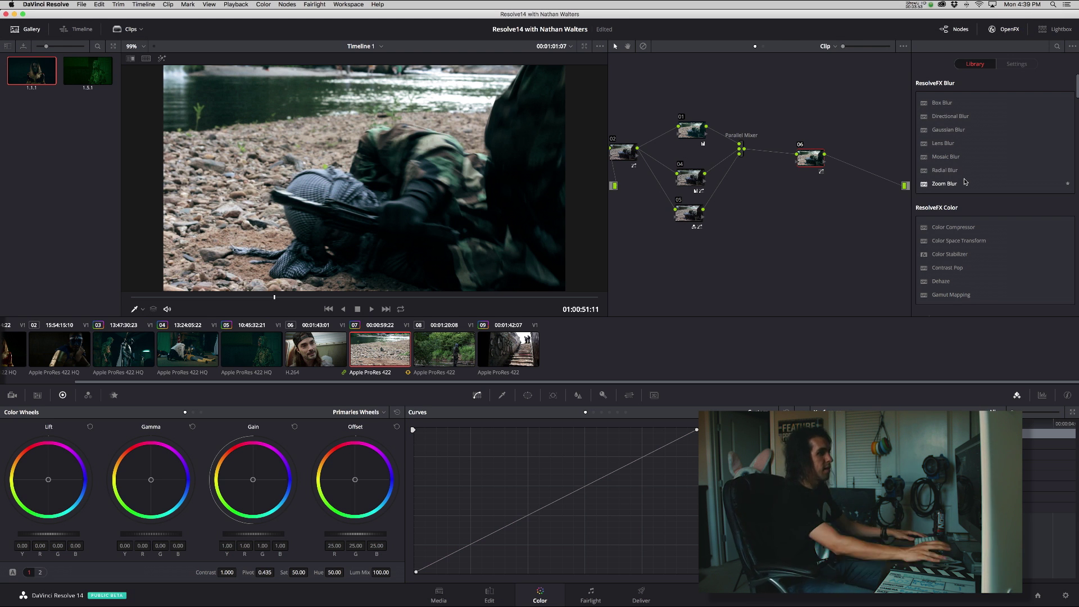
scroll(967, 180, down, 2)
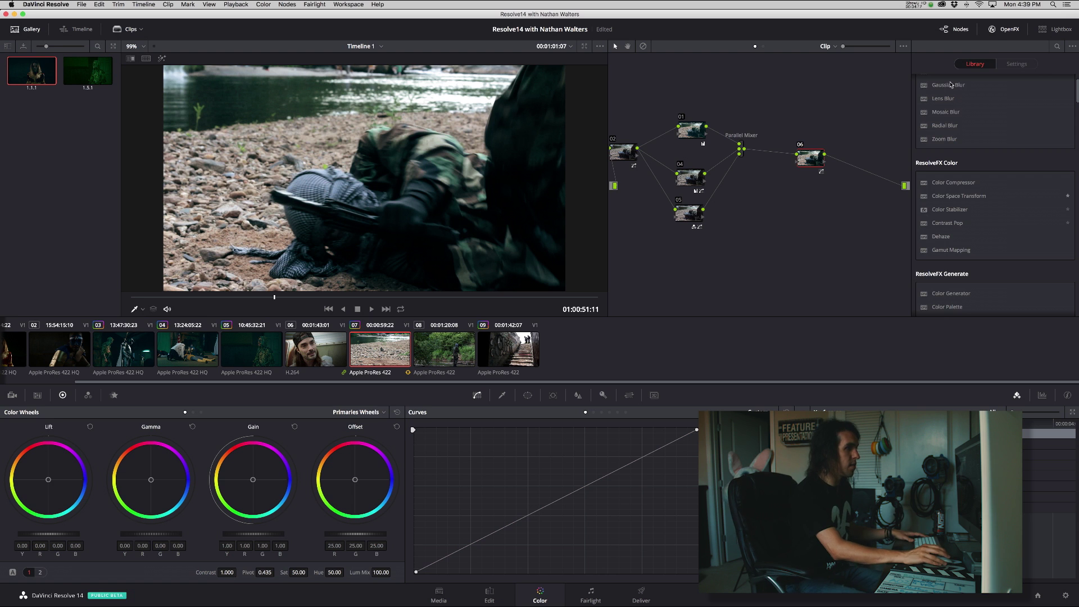
click(1005, 28)
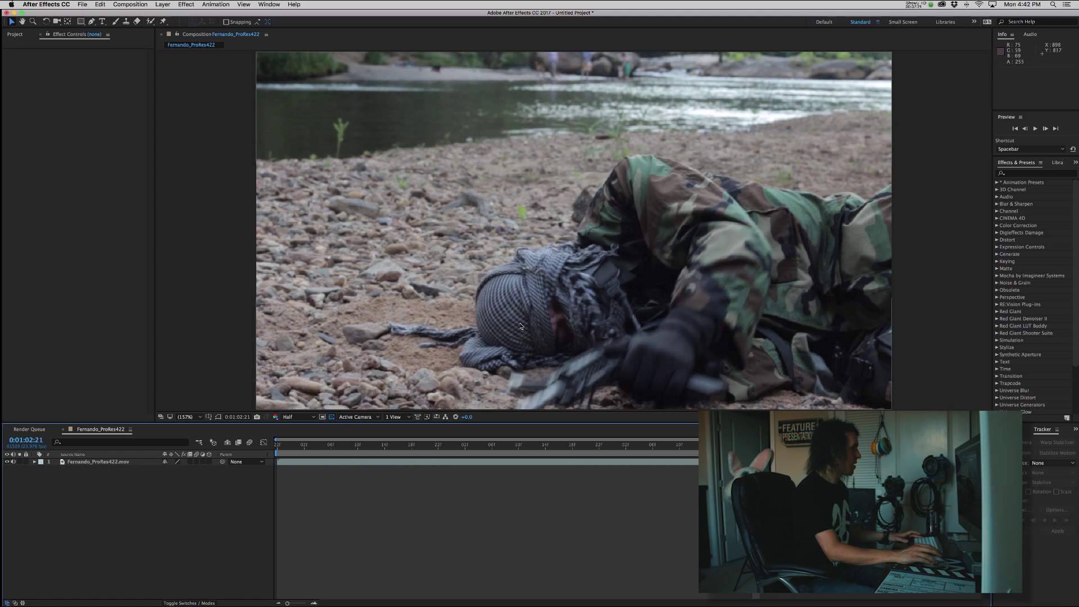
- Add a new adjustment layer above the Fernando_ProRes422.mov footage layer
click(84, 461)
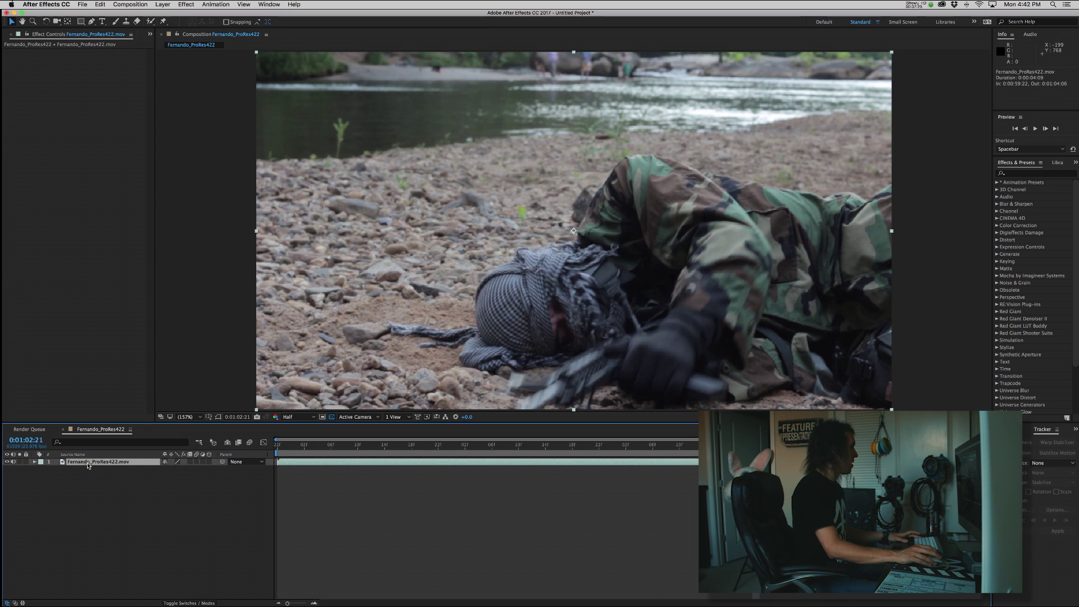
click(150, 34)
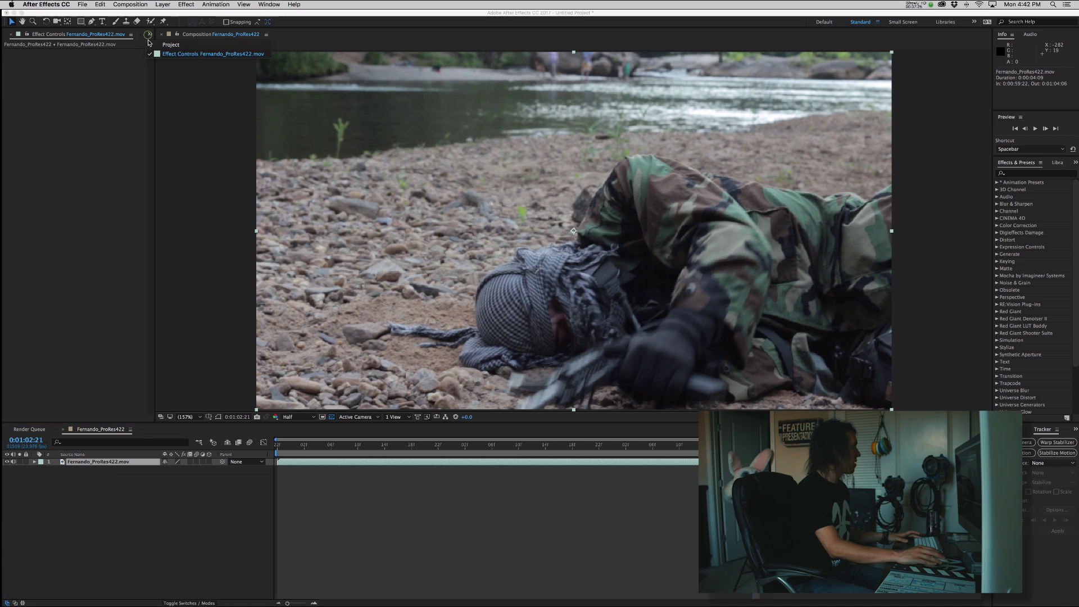
click(149, 43)
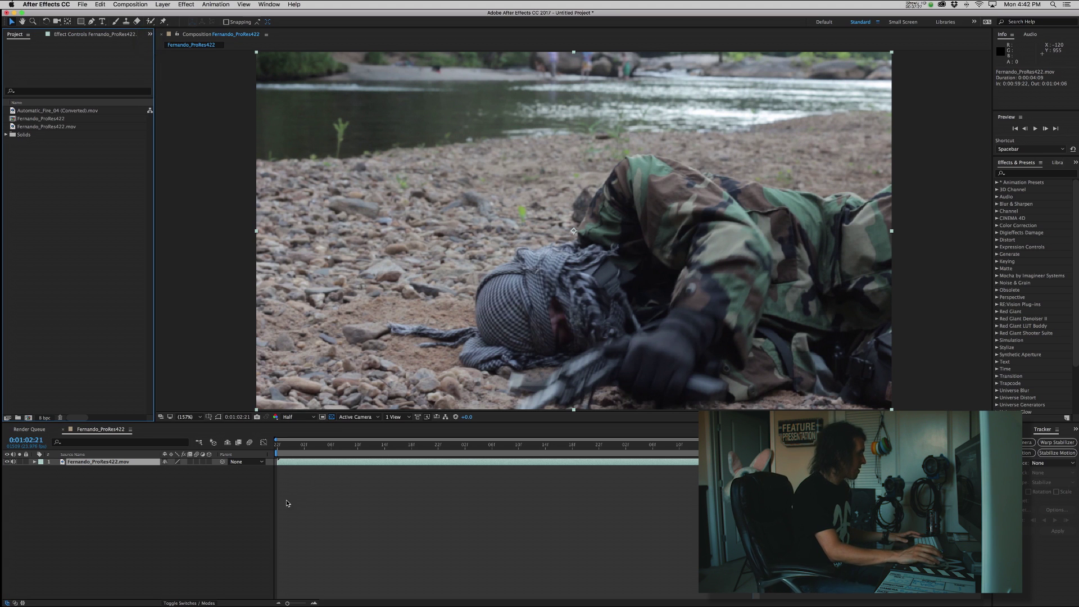
click(162, 5)
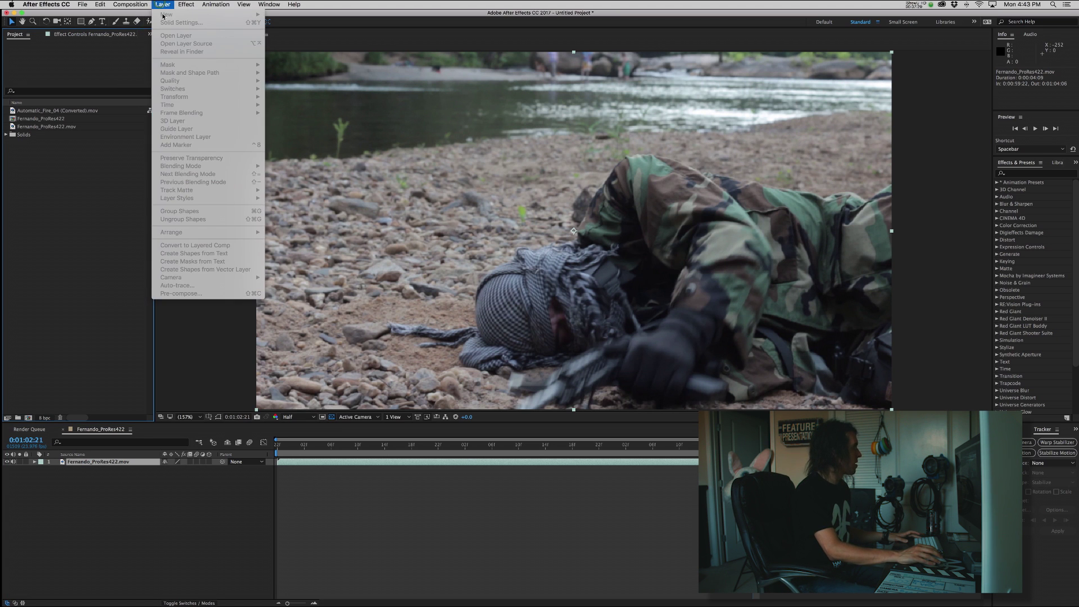
click(104, 178)
click(90, 484)
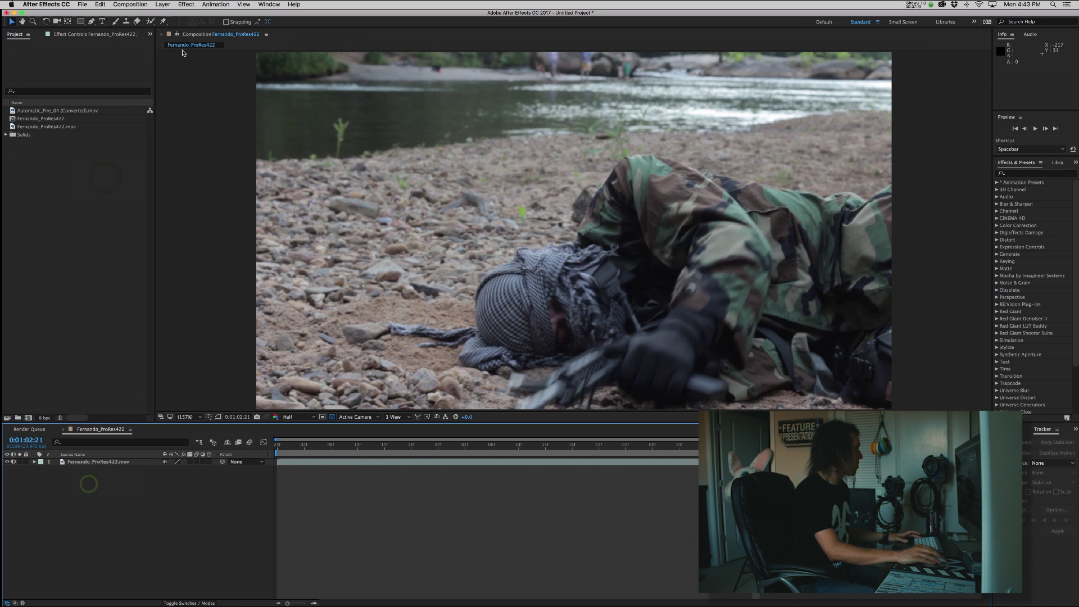
click(163, 5)
mouse_move(169, 14)
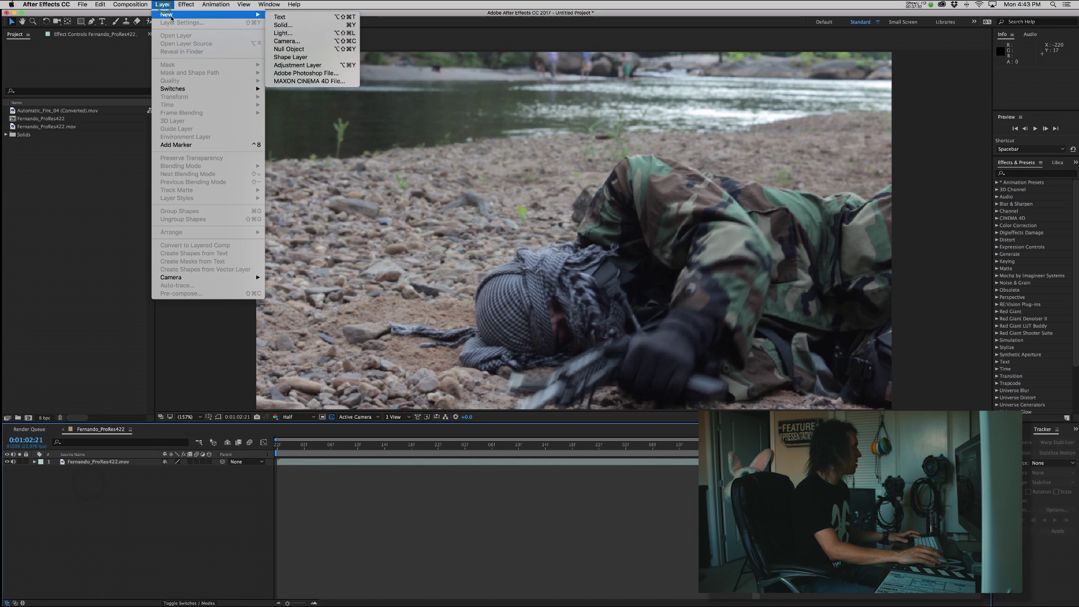
click(297, 66)
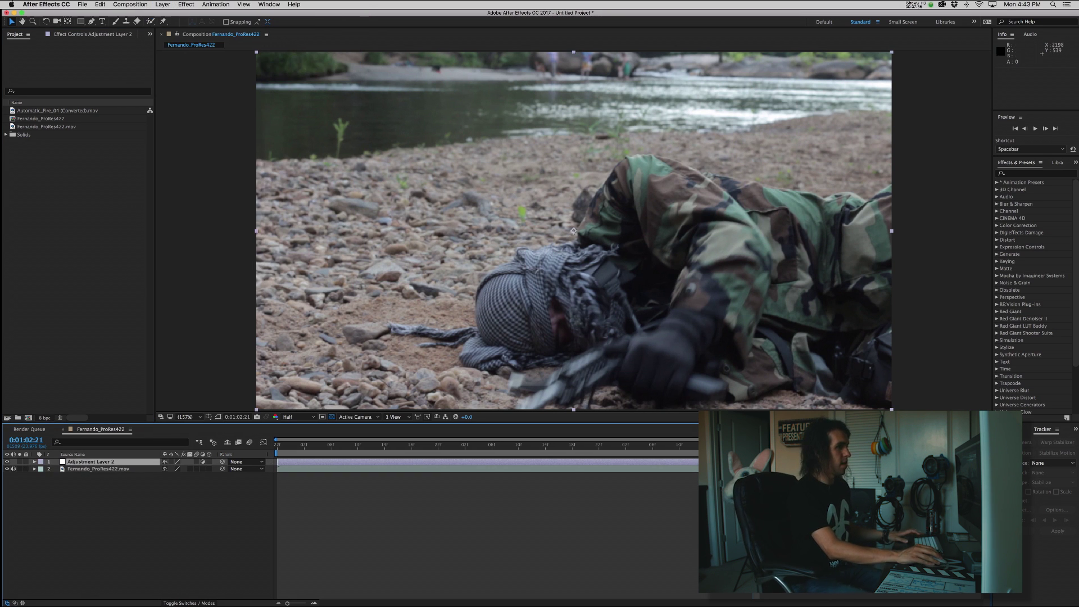
- Apply Lumetri Color from Effects & Presets to the new adjustment layer
click(1056, 177)
text(lum)
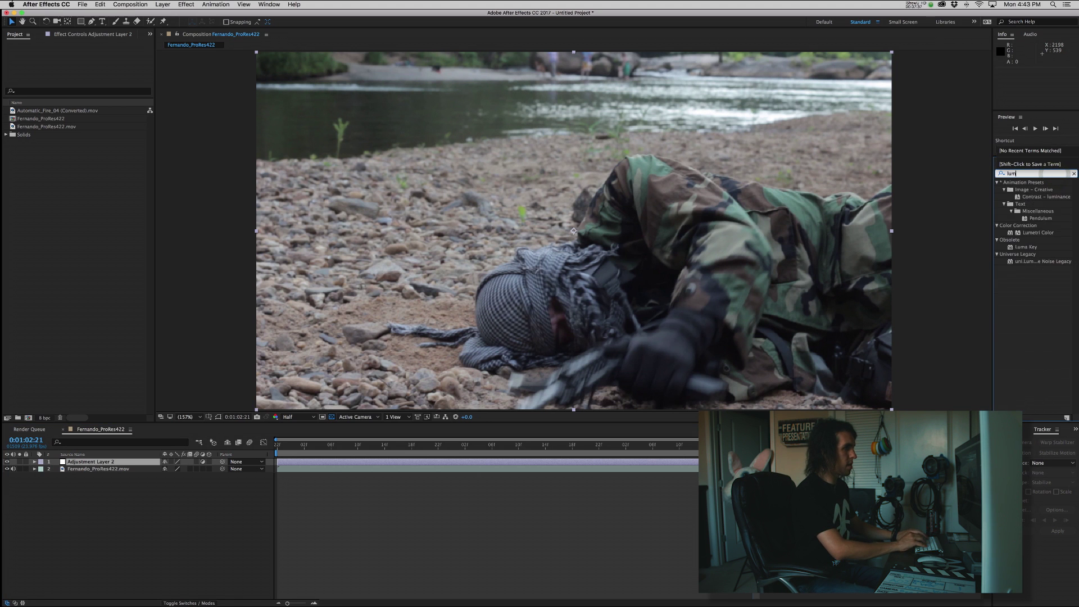
text(etri color)
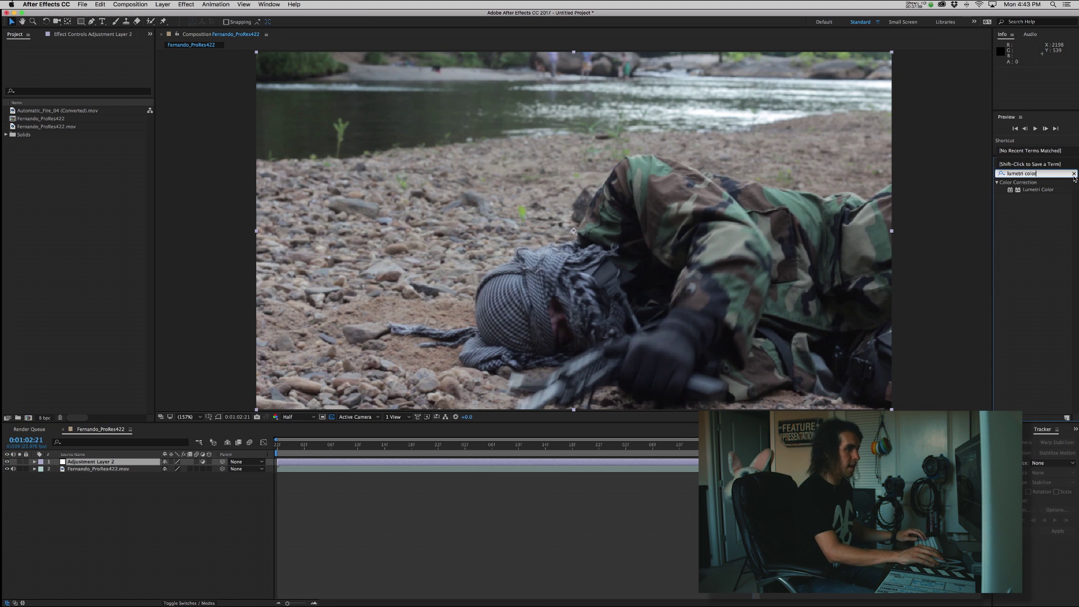
drag(1042, 190, 129, 460)
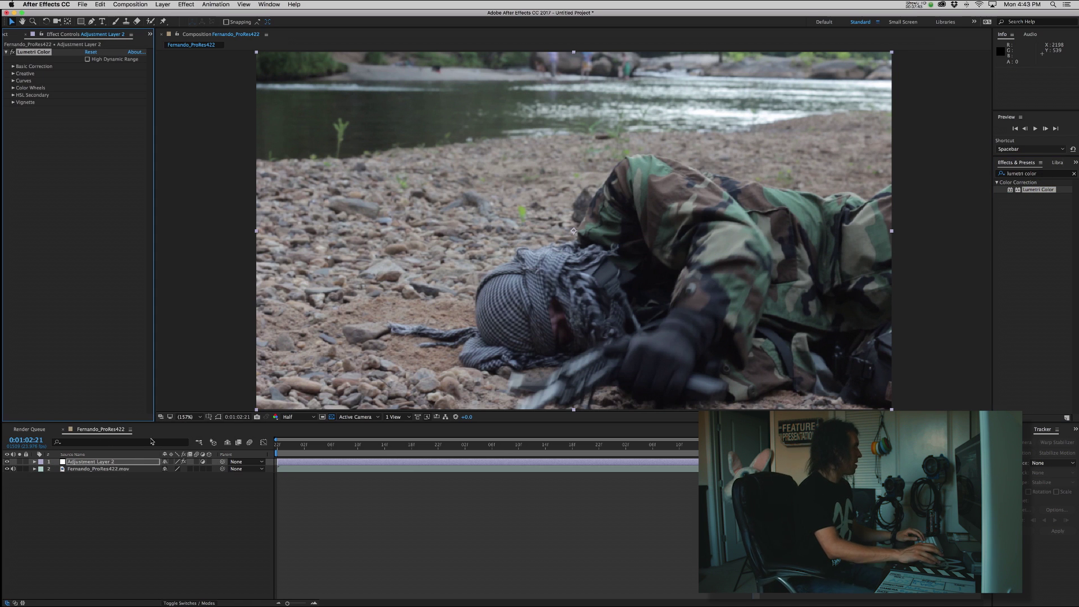
- Load 3DLutTut_7.Fernando_ProRes422.cube as Lumetri's Basic Correction Input LUT
click(13, 66)
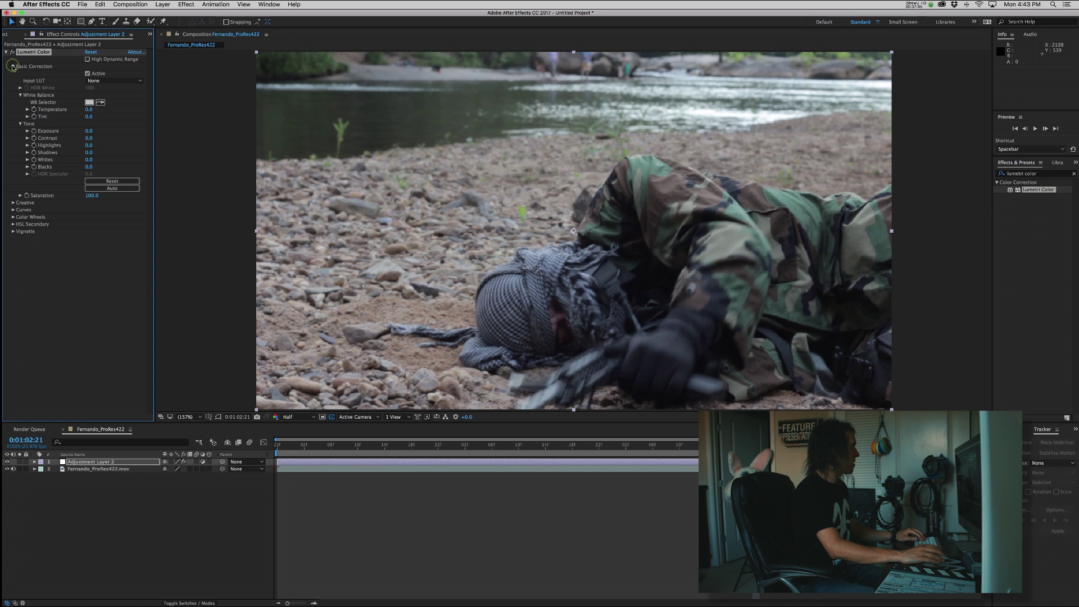
click(88, 80)
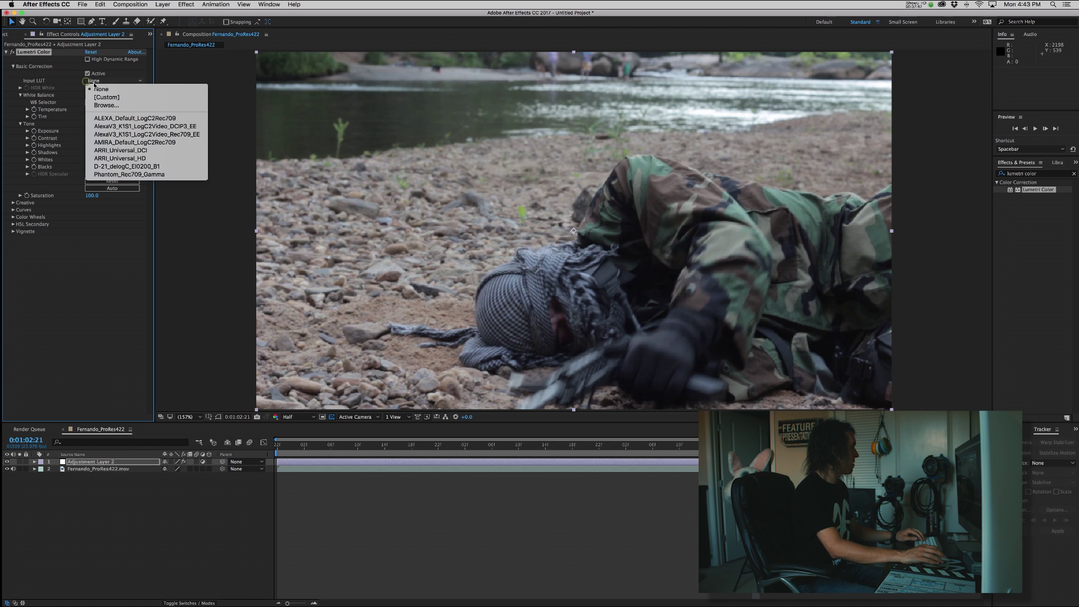
click(116, 106)
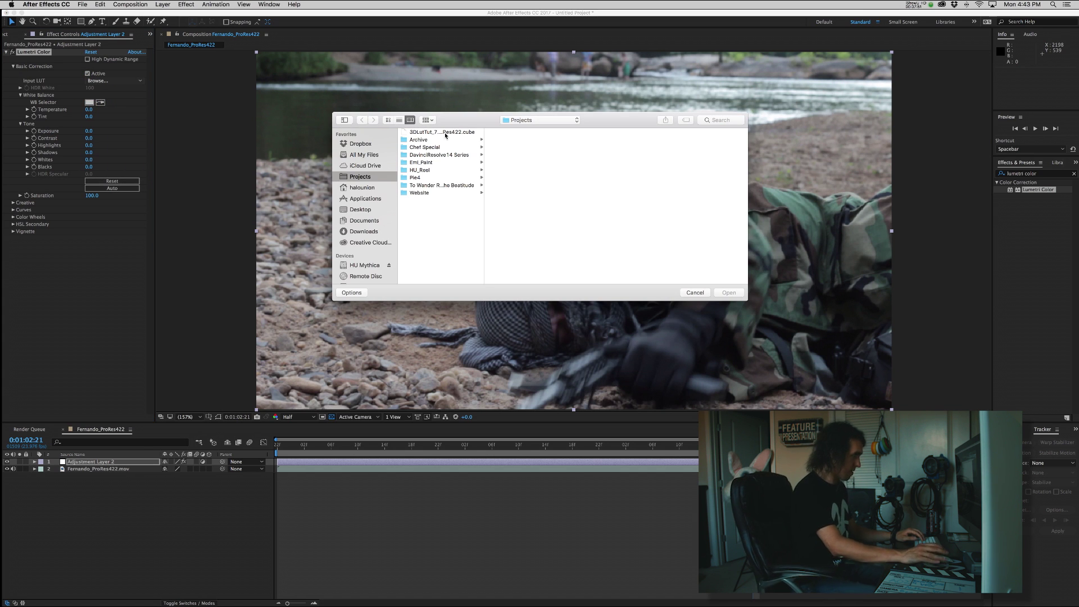
click(445, 133)
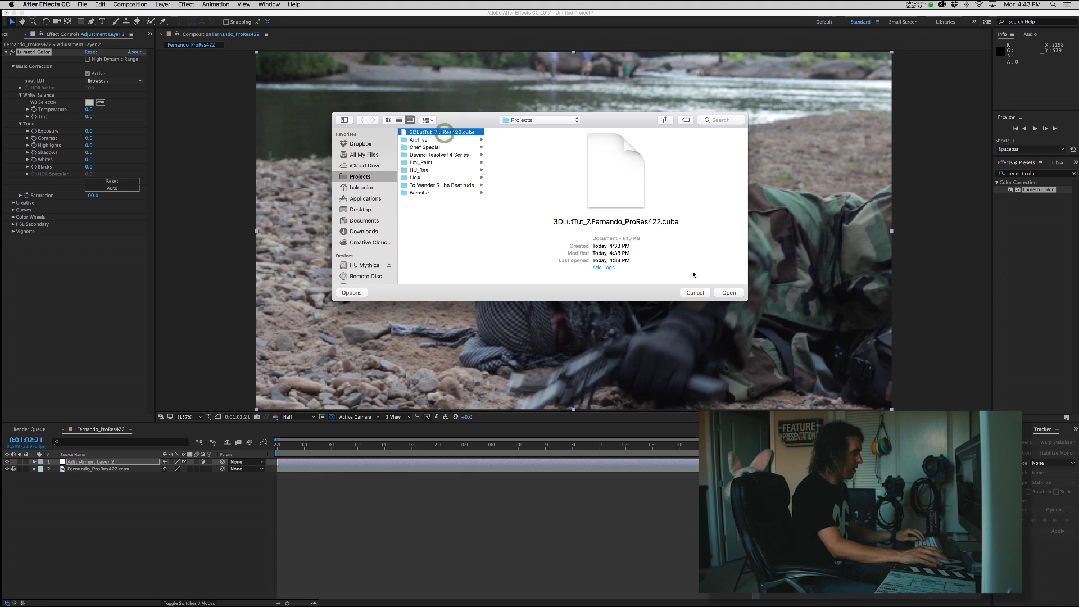
click(730, 293)
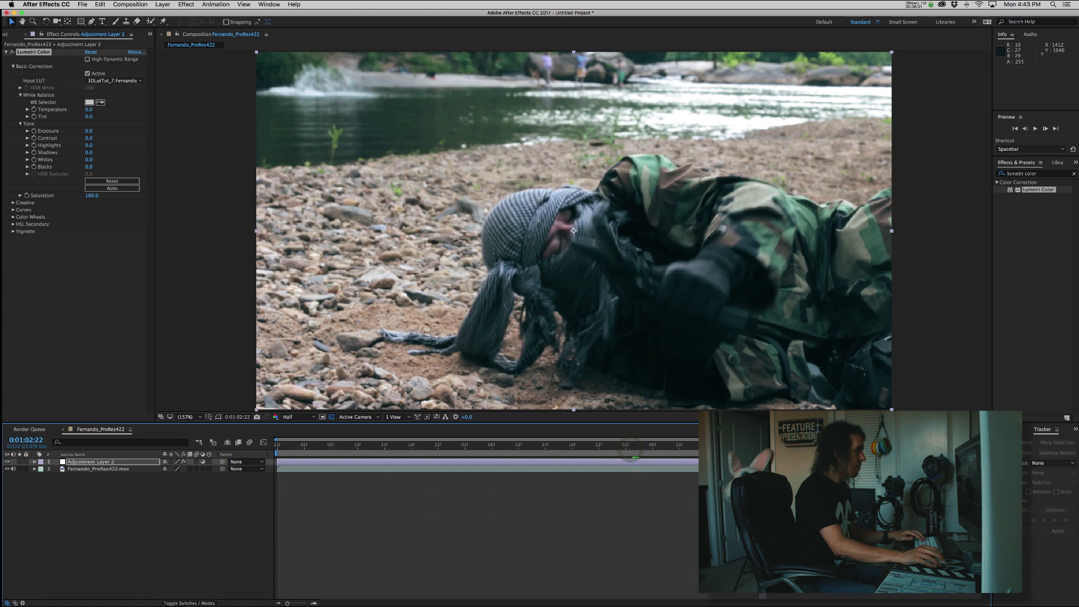
click(150, 35)
- Place Automatic_Fire_04 (Converted).mov below the adjustment layer, starting at 0:01:01:10, over the rifle
click(154, 44)
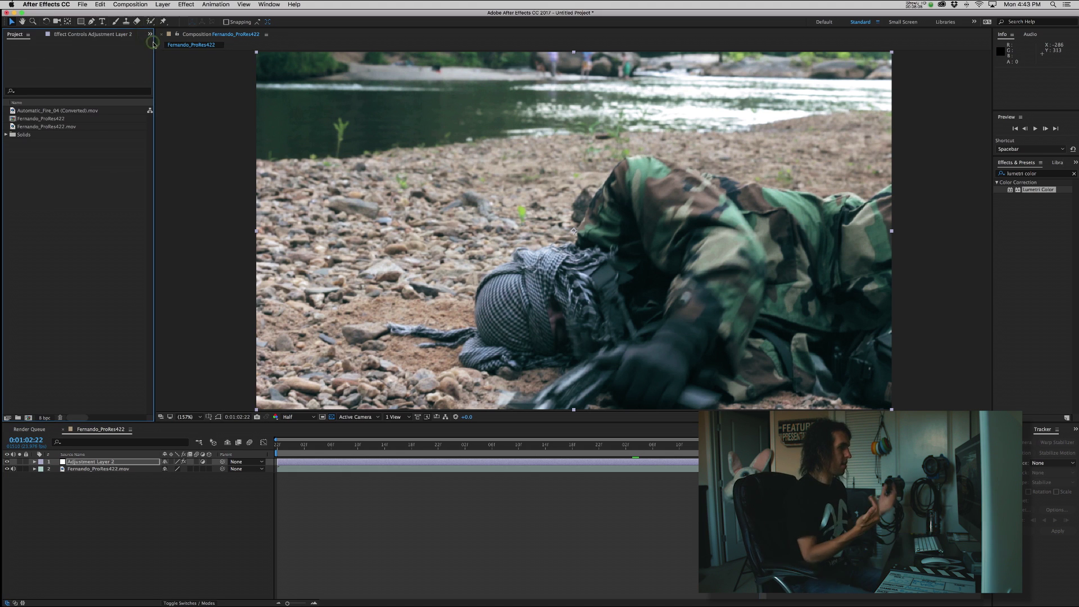
click(66, 112)
drag(66, 112, 106, 471)
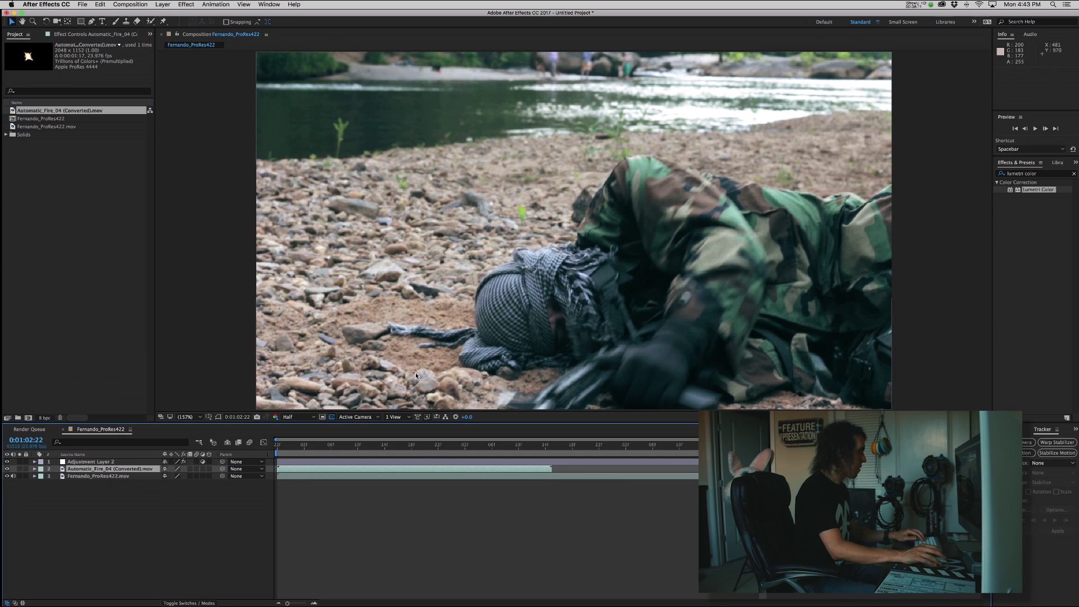
click(518, 446)
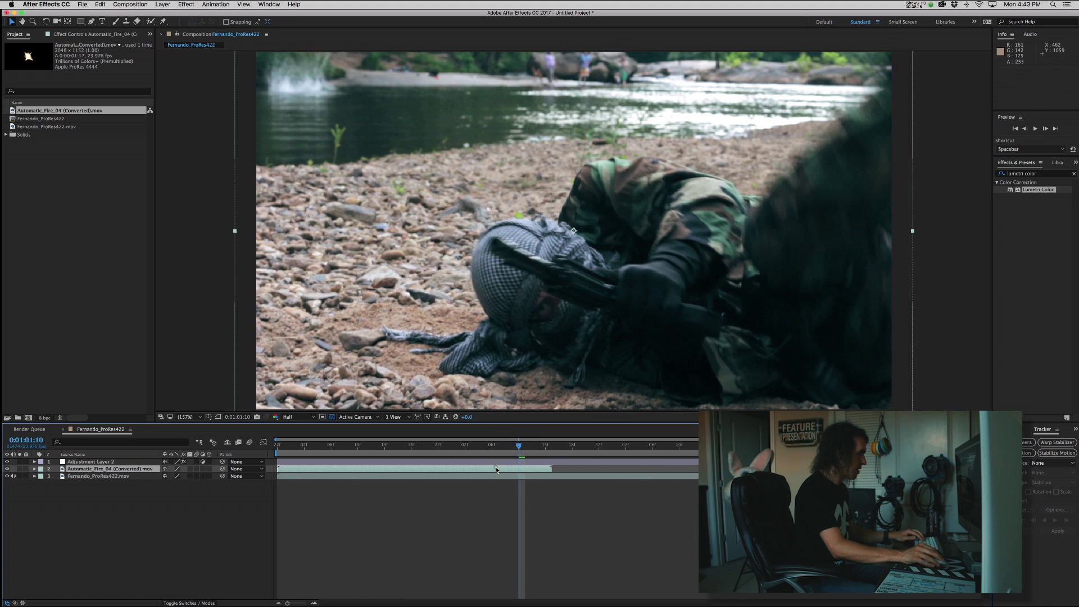
drag(497, 469, 670, 467)
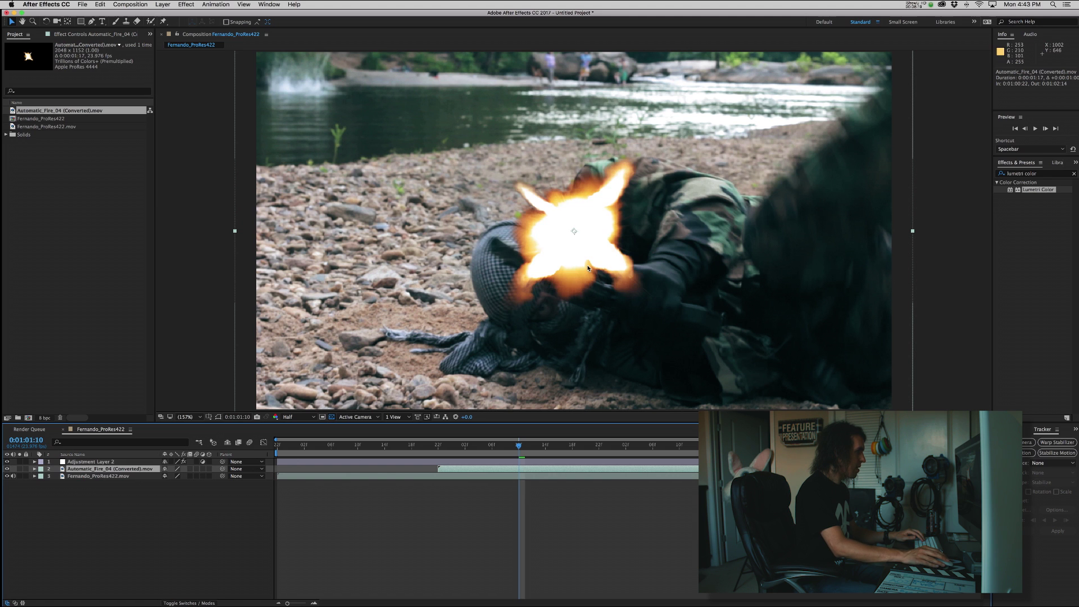
drag(589, 268, 499, 272)
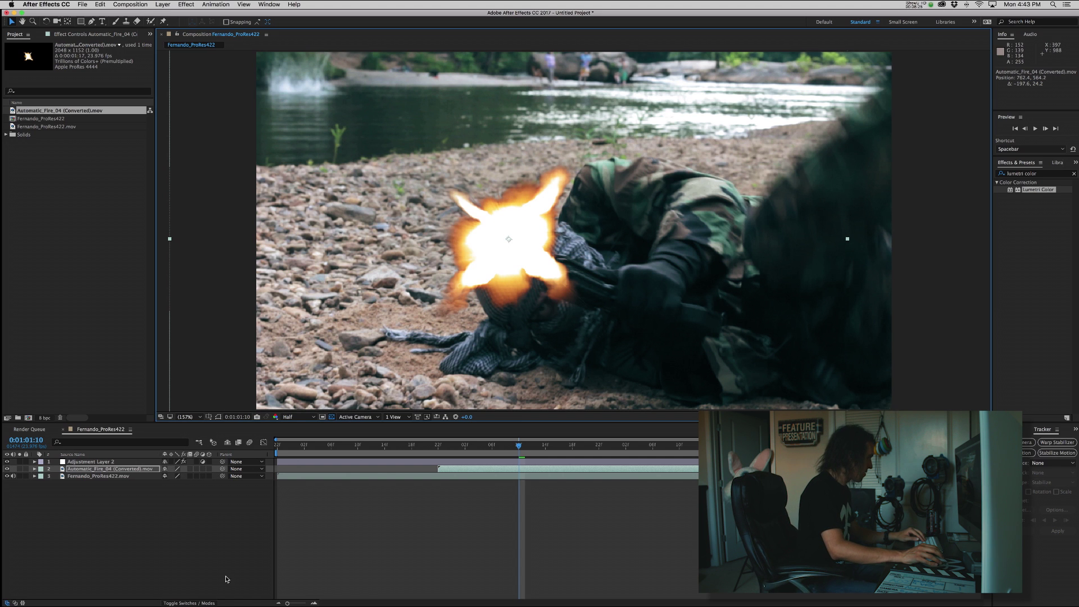
- Set the muzzle-flash layer's blending mode to Screen and move it onto the rifle's barrel
click(190, 603)
click(186, 470)
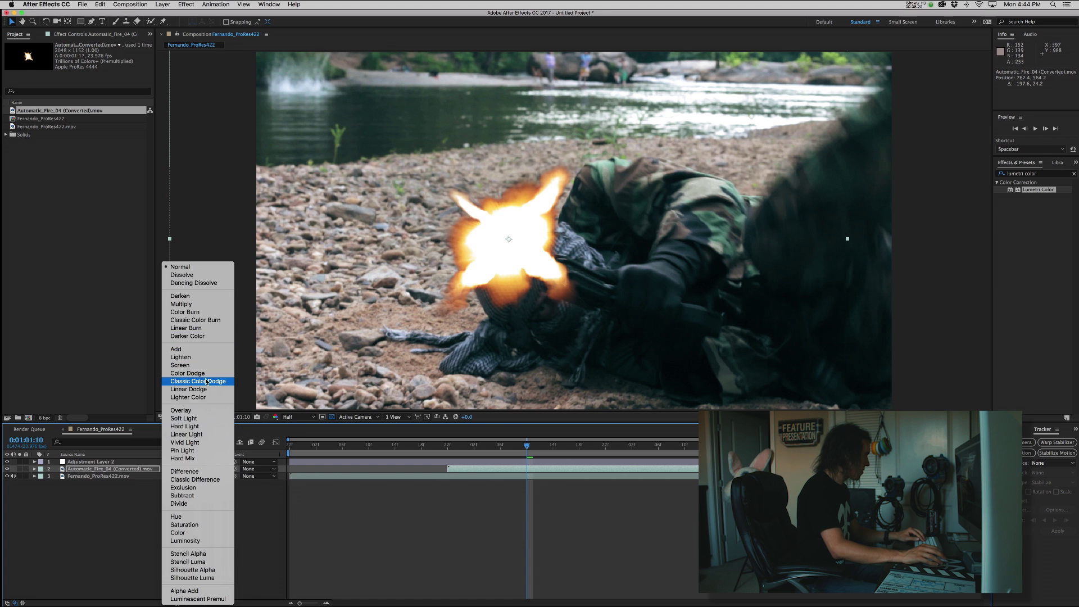
click(203, 411)
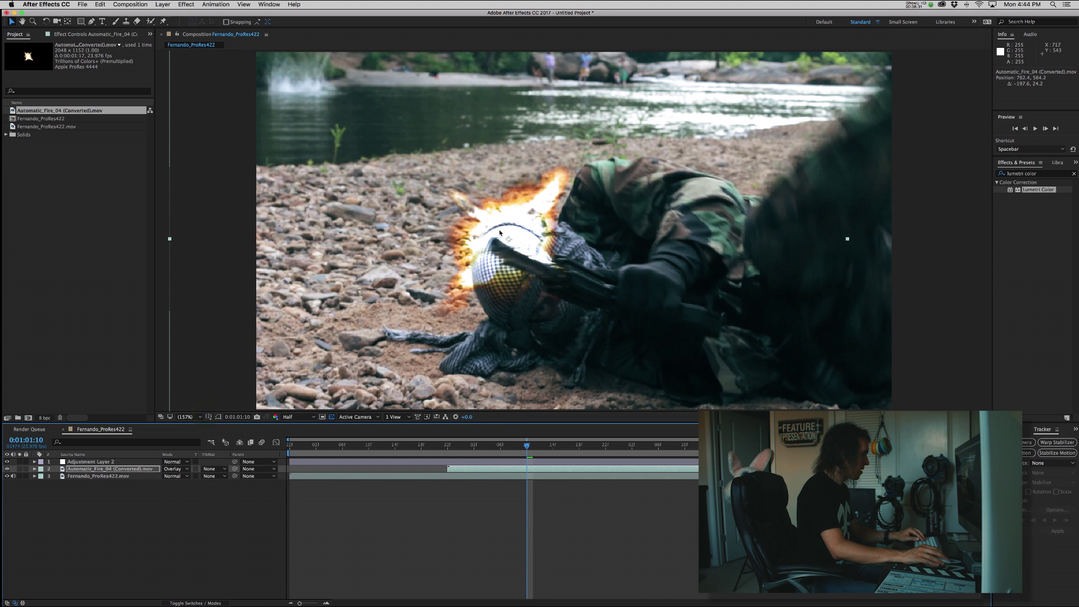
click(184, 468)
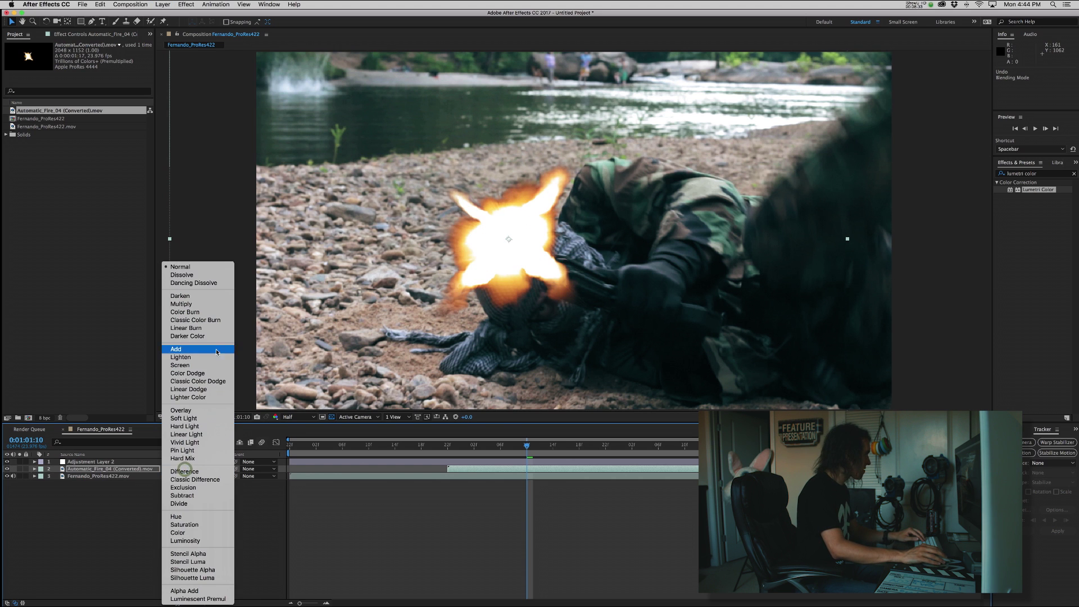
click(212, 365)
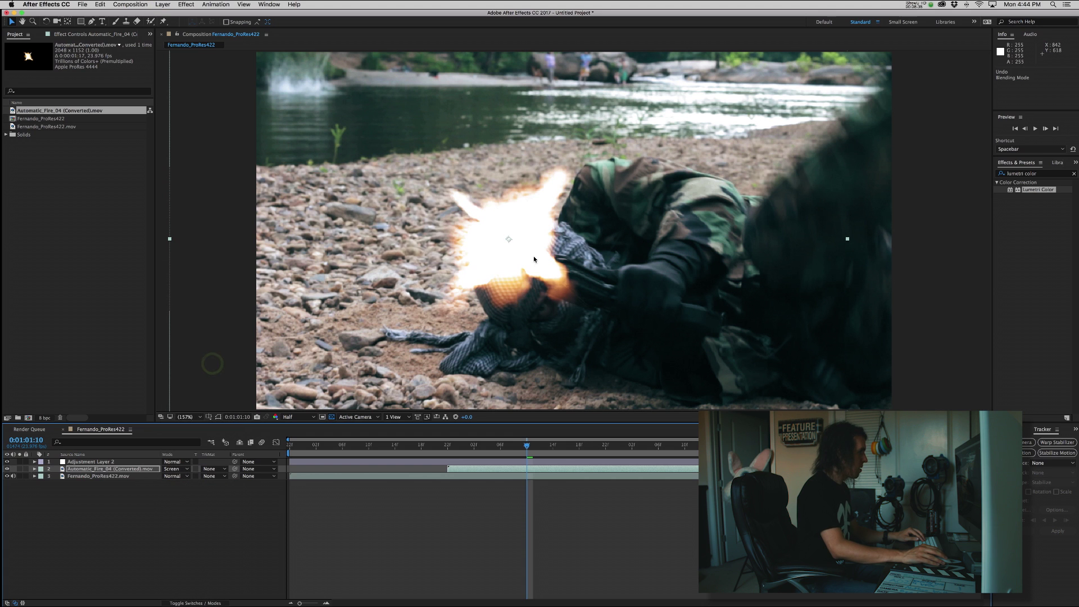
drag(534, 258, 508, 257)
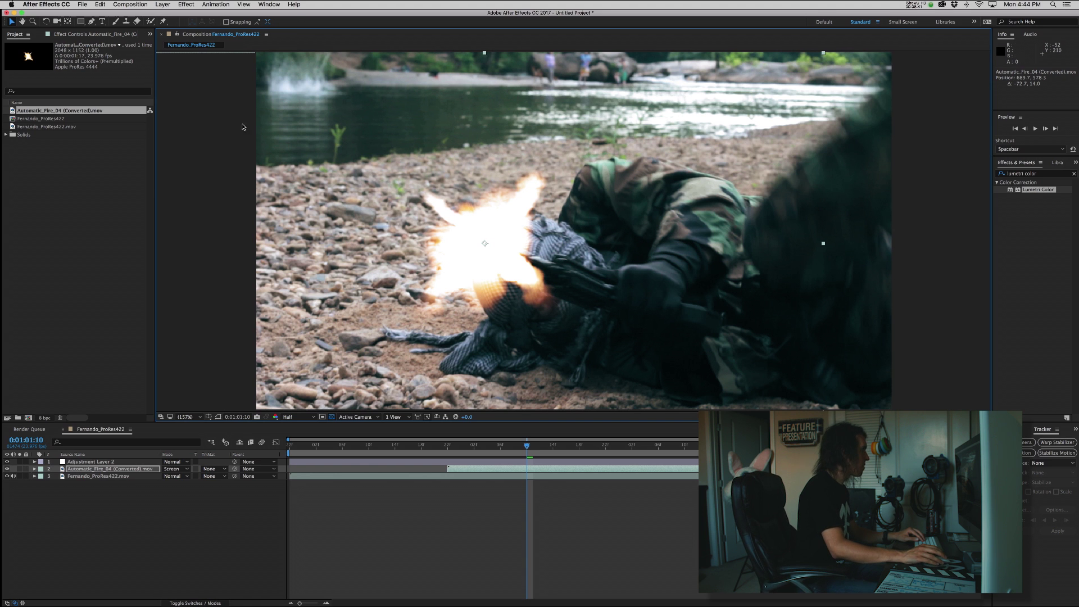
- Add a Tint effect to the muzzle flash with Amount to Tint at 40%
click(182, 5)
mouse_move(253, 83)
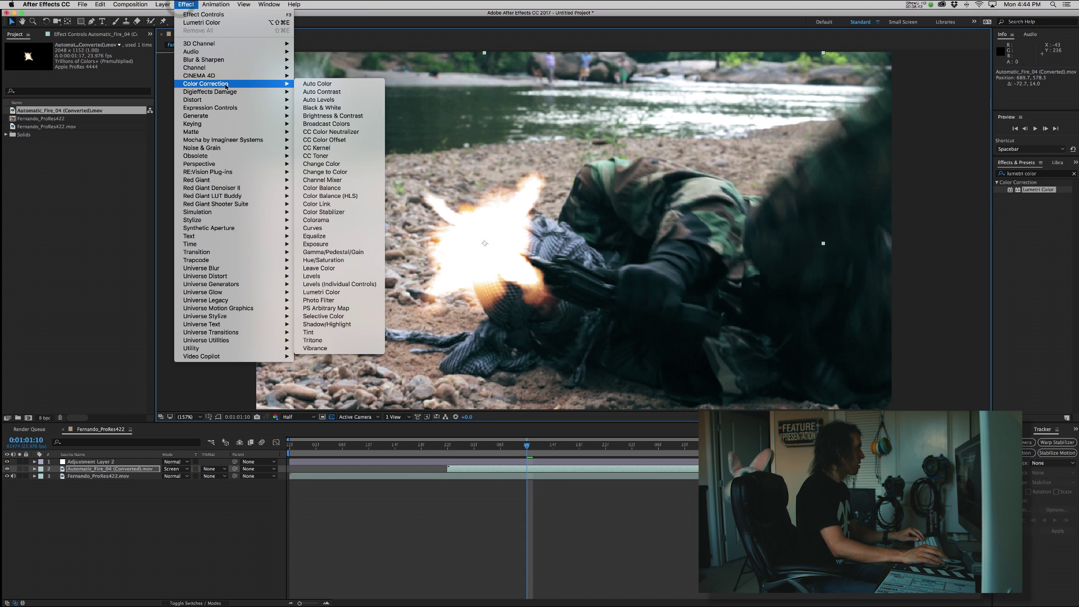
click(315, 332)
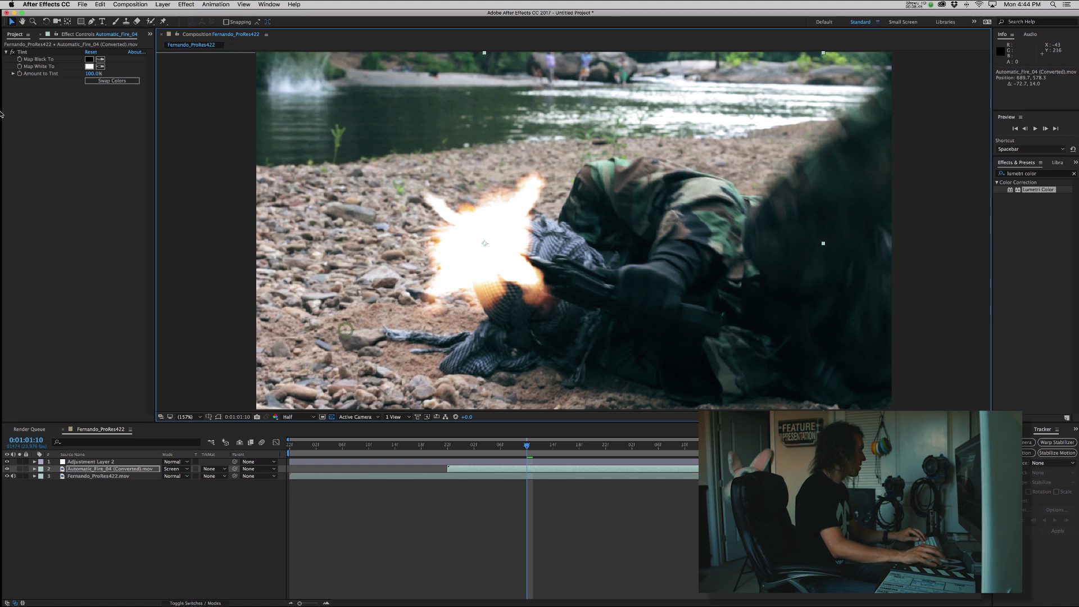
click(93, 73)
text(80)
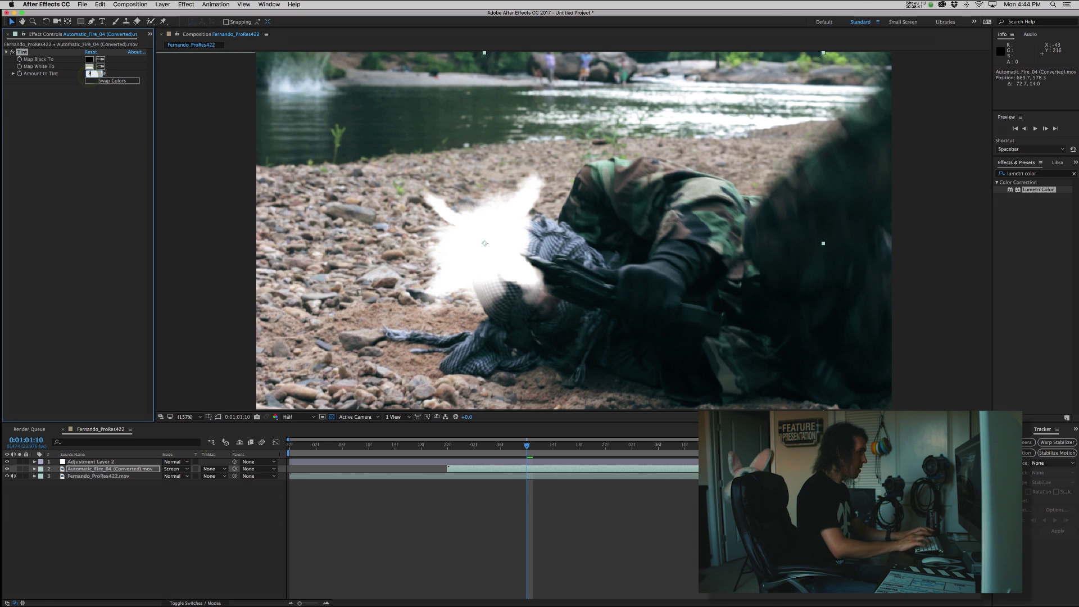
key(Return)
click(91, 74)
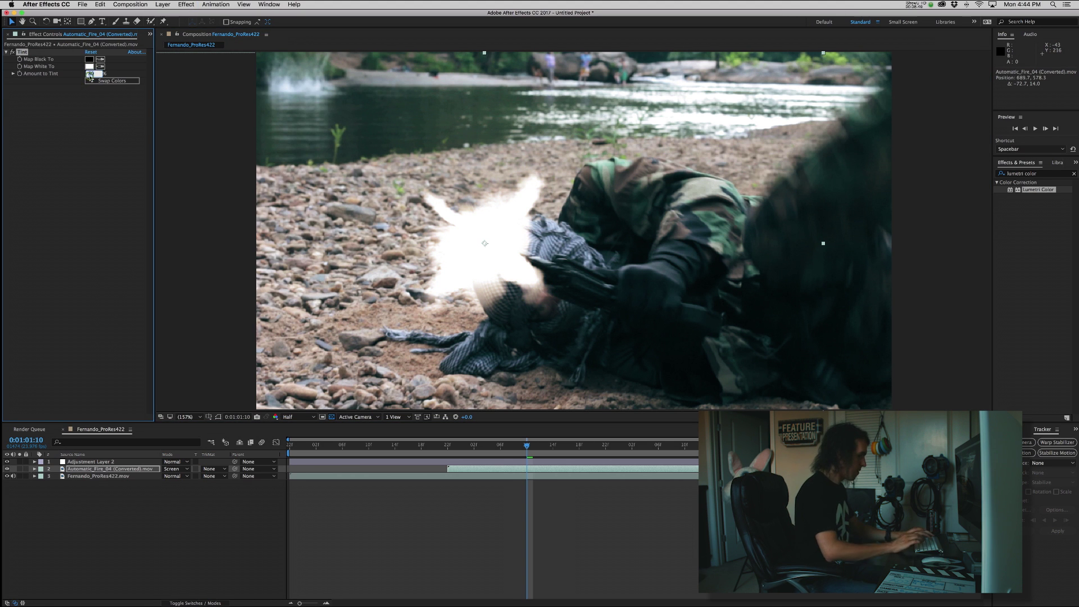
text(50)
key(Return)
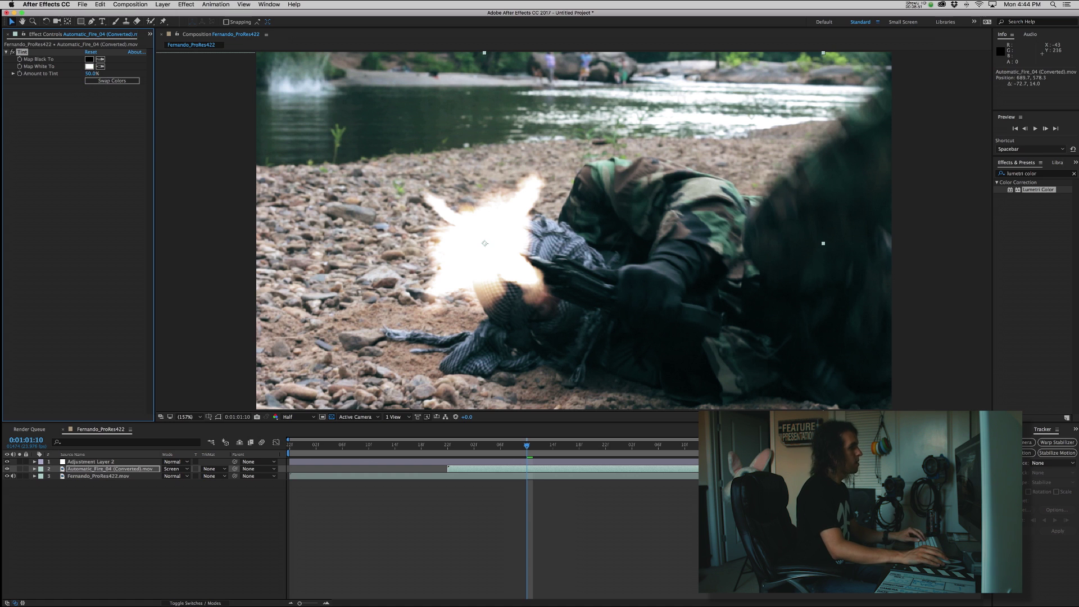
click(90, 74)
text(40)
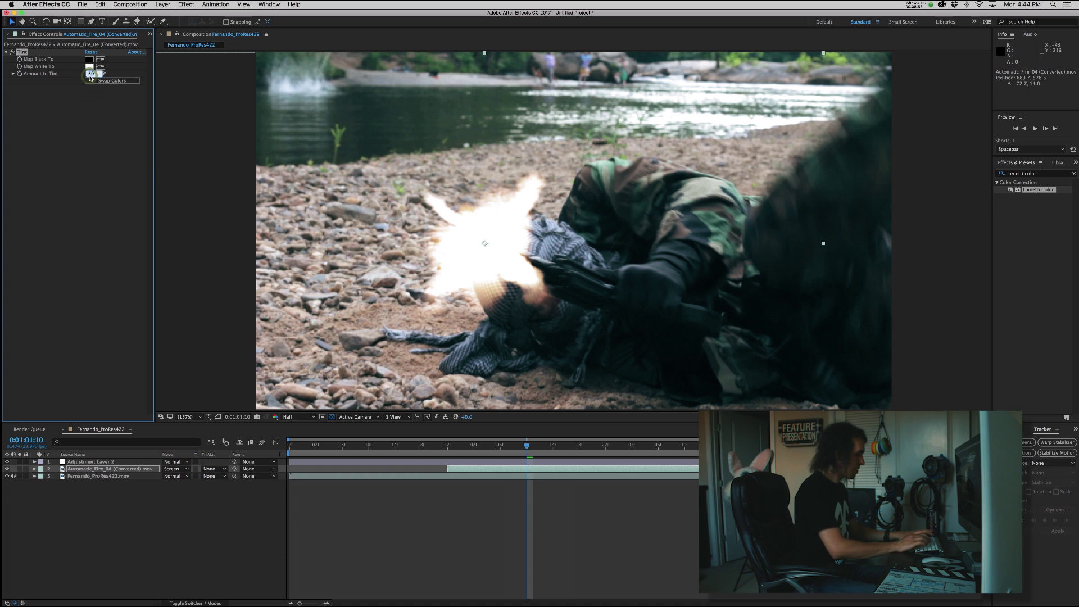
key(Return)
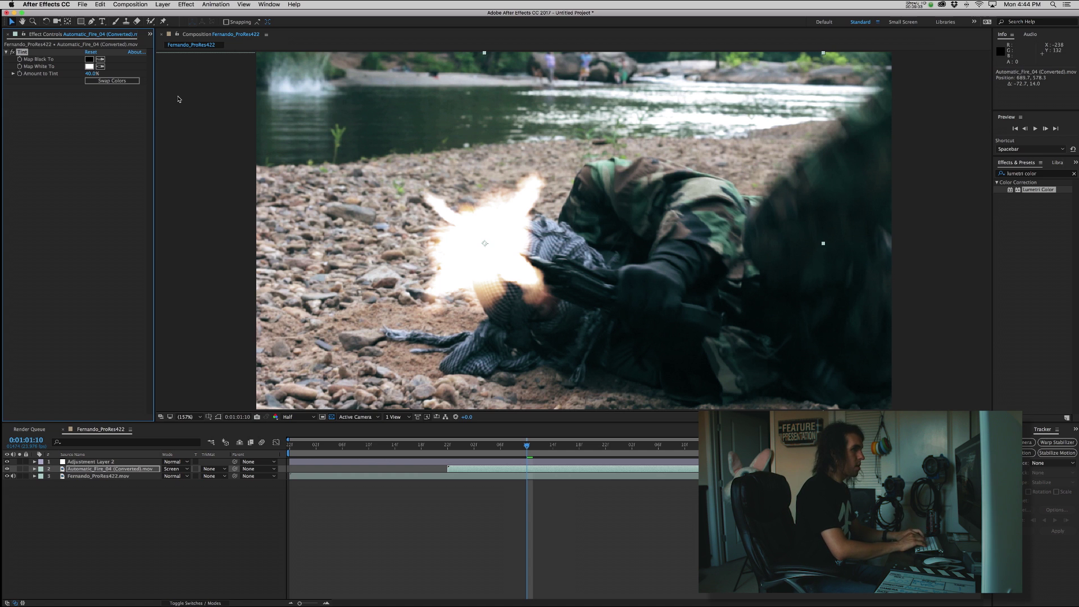
triple_click(1033, 175)
- Apply Gaussian Blur below Tint on the muzzle flash with Blurriness 8
text(gaussia)
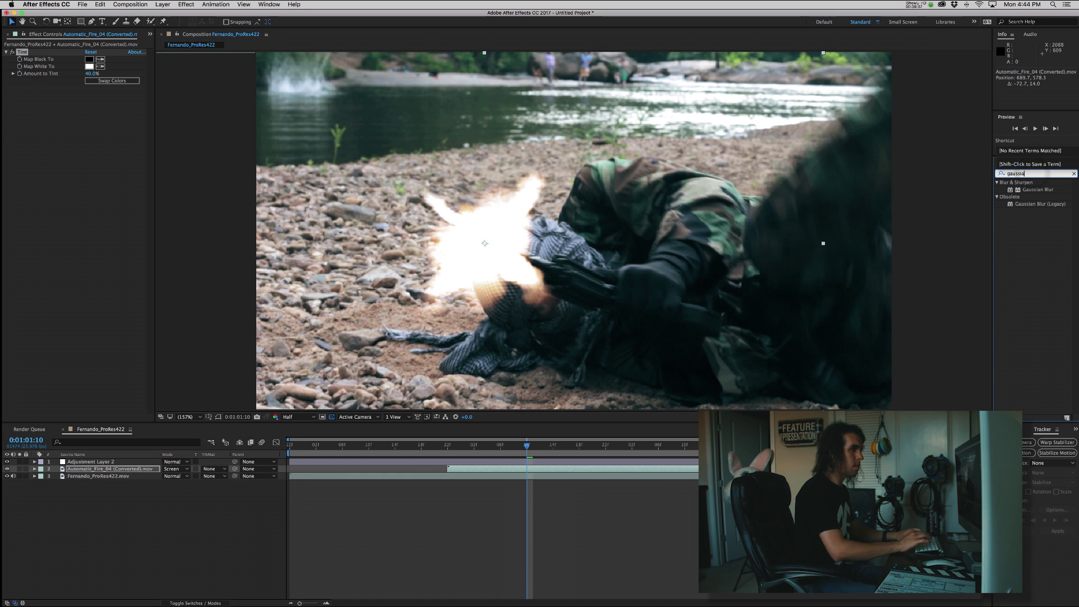
click(1040, 189)
drag(1041, 189, 57, 136)
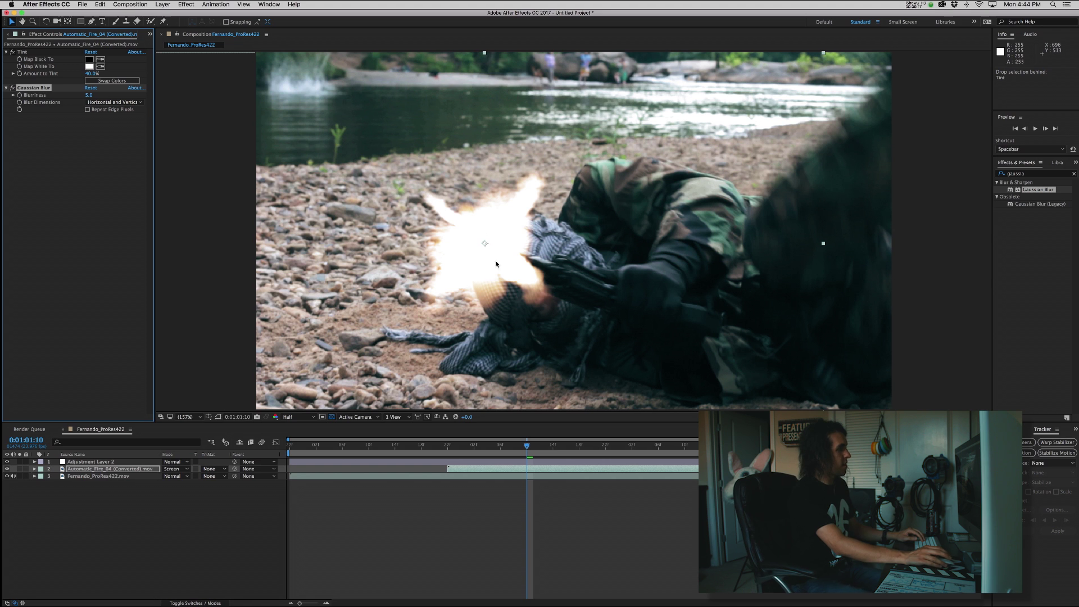
click(101, 95)
text(10)
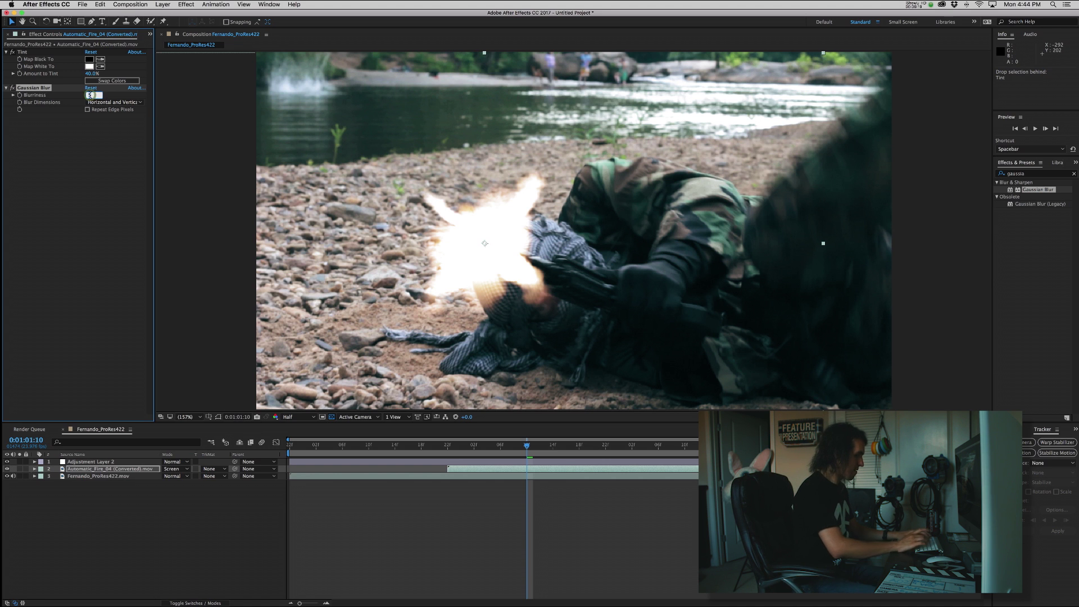
key(Return)
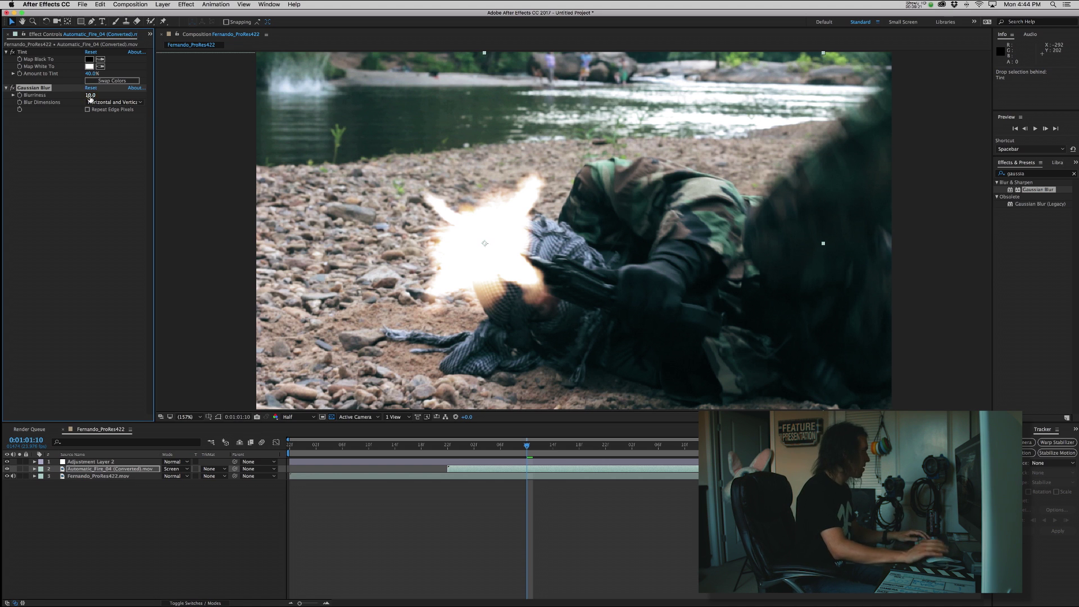
click(90, 96)
text(8)
key(Return)
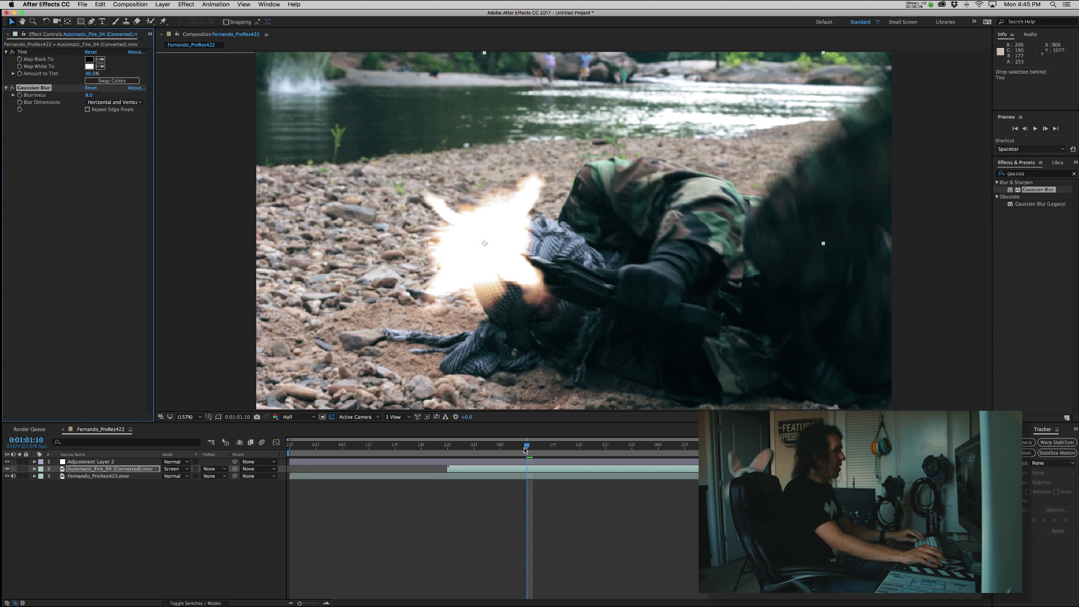
- Add a new adjustment layer to the composition
click(162, 5)
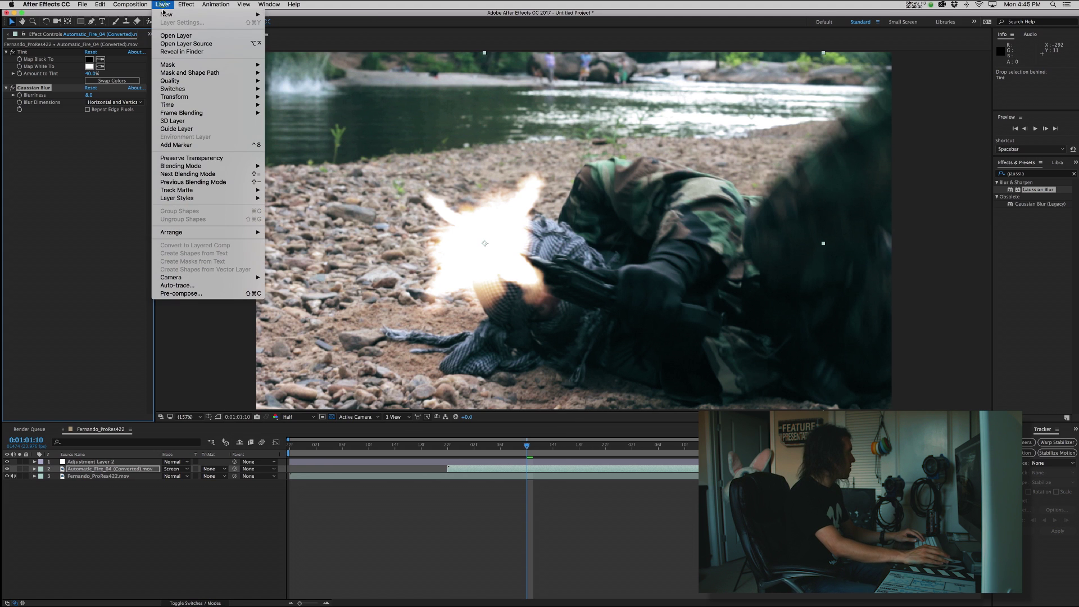
mouse_move(169, 14)
click(302, 65)
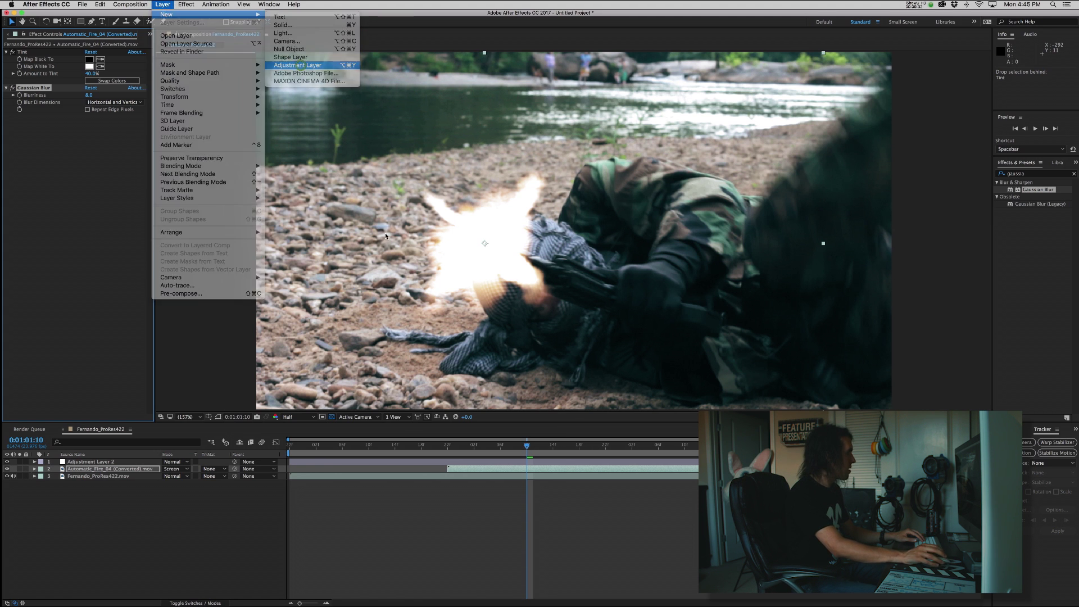
- Start a Pen mask beside the flash, curving down and left beneath the rifle
click(93, 24)
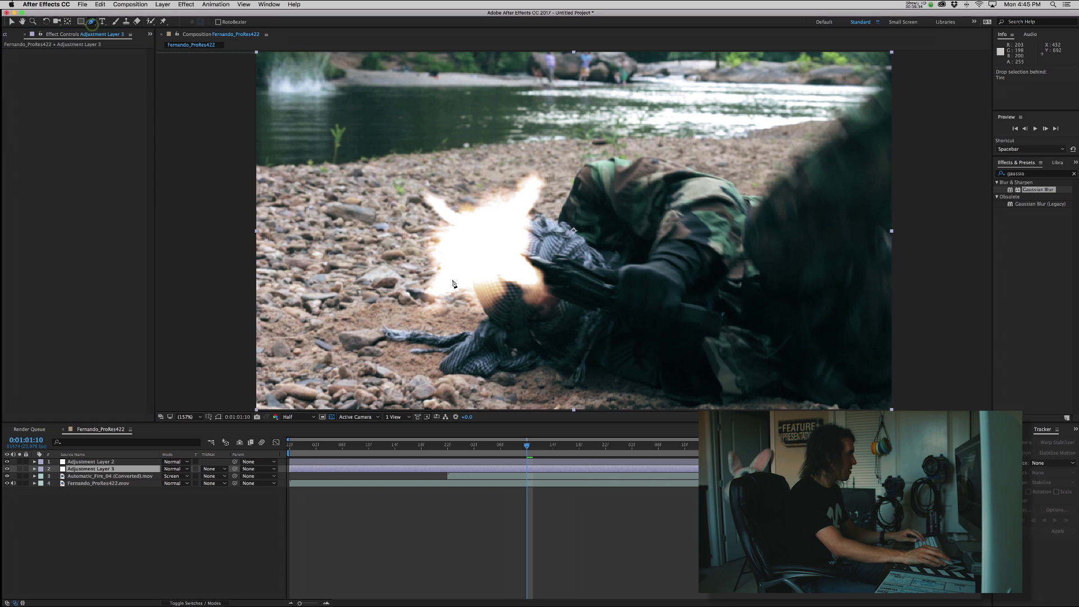
click(510, 241)
click(495, 284)
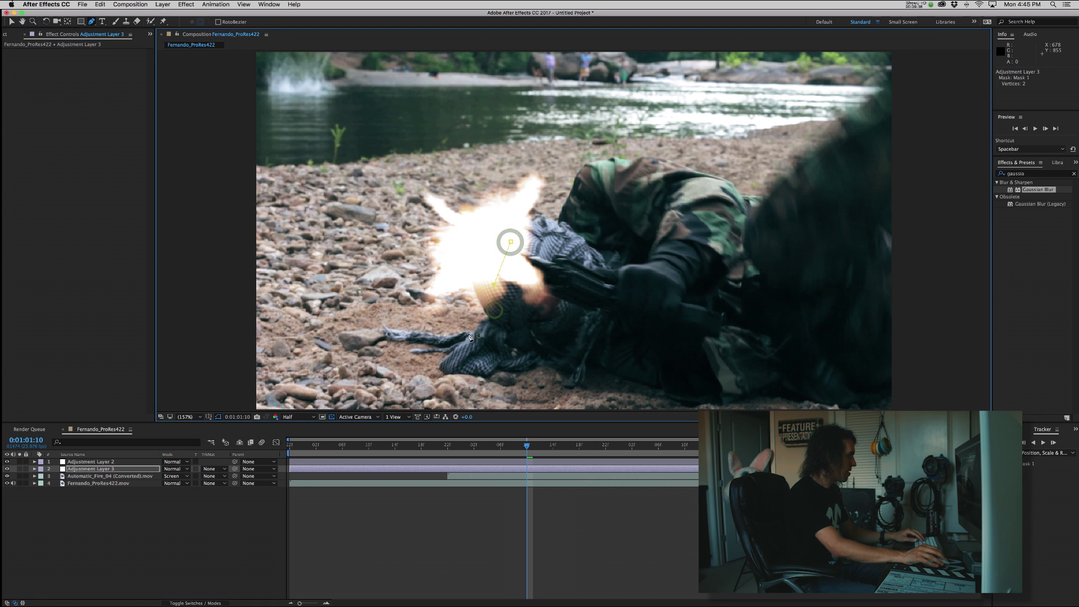
drag(480, 335, 431, 330)
drag(241, 317, 202, 217)
key(space)
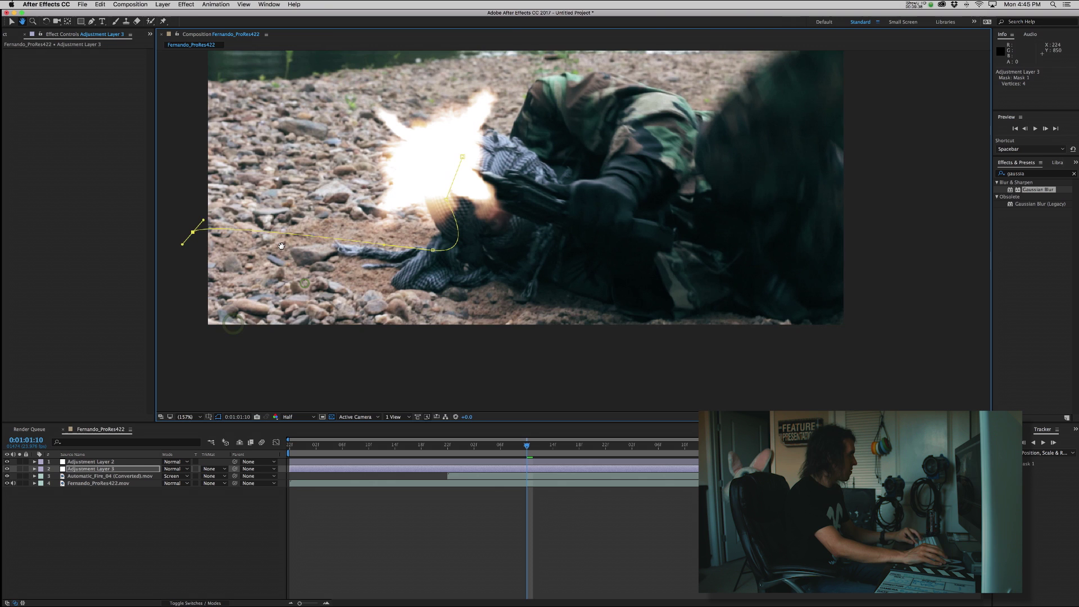
drag(189, 345, 200, 352)
- Continue the mask along the bottom right and the soldier's back, closing it at the first point
click(890, 351)
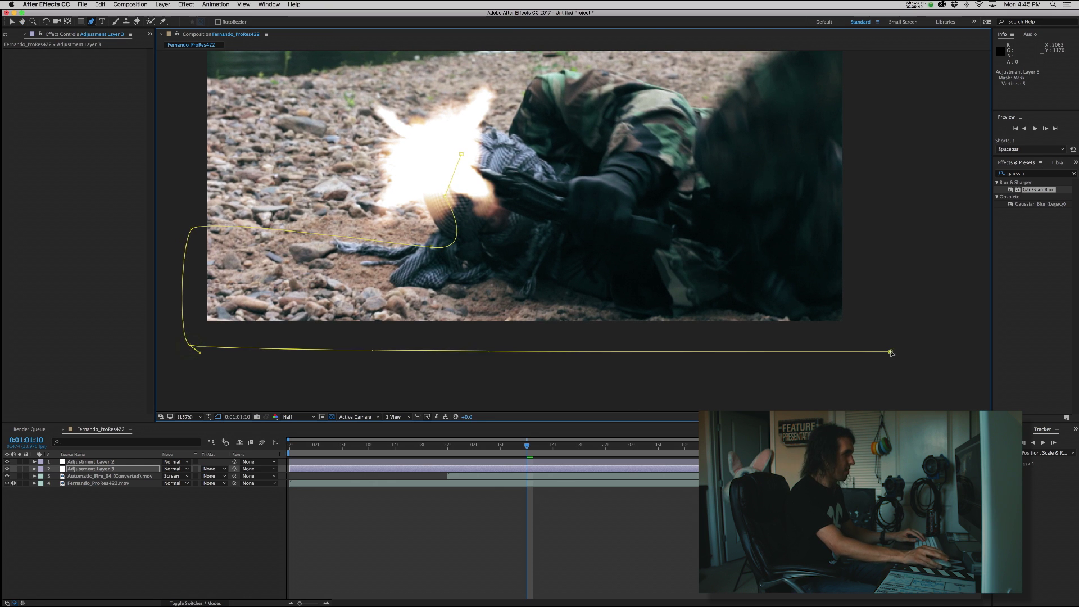
drag(890, 351, 877, 333)
click(860, 225)
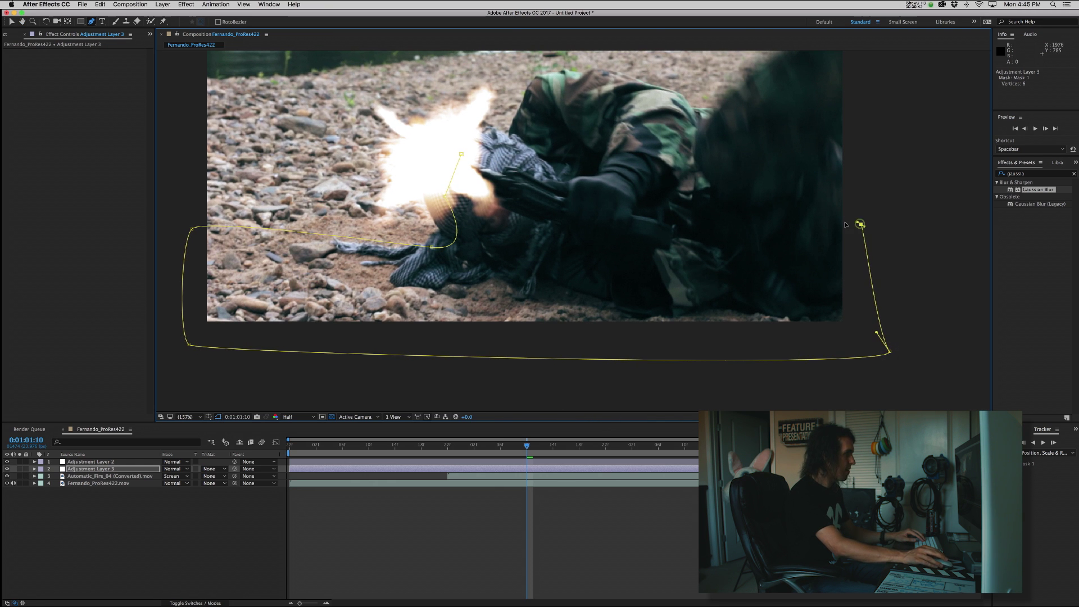
drag(687, 212, 564, 186)
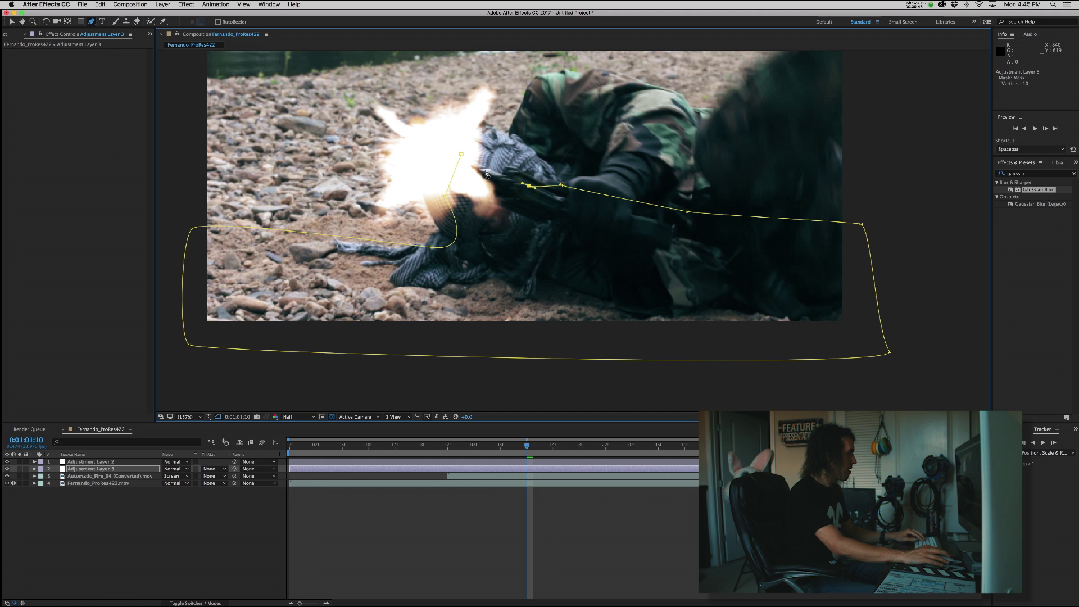
click(498, 148)
click(463, 154)
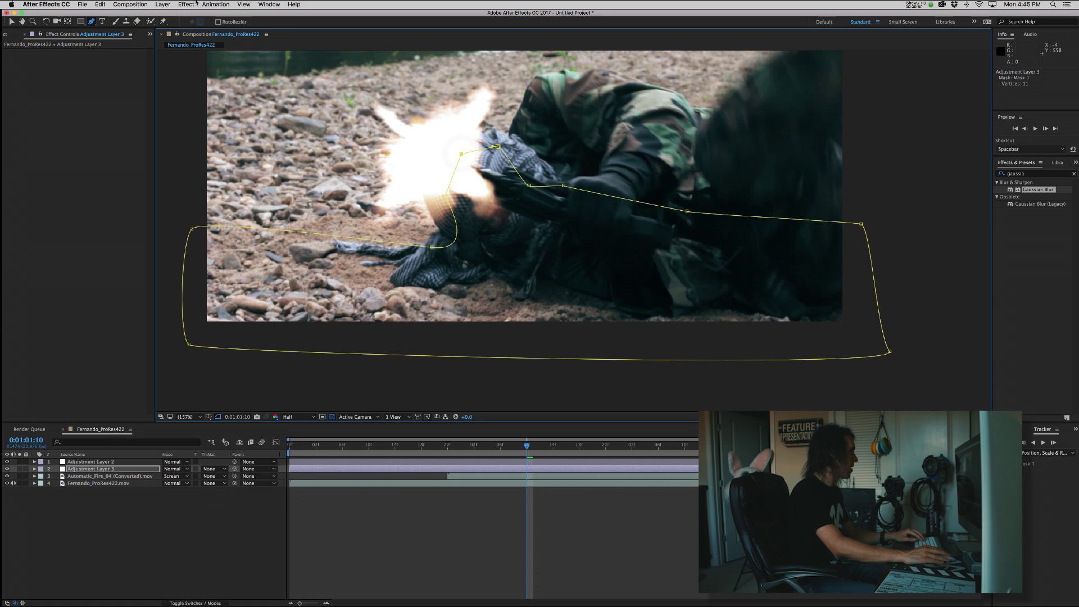
click(179, 7)
mouse_move(236, 84)
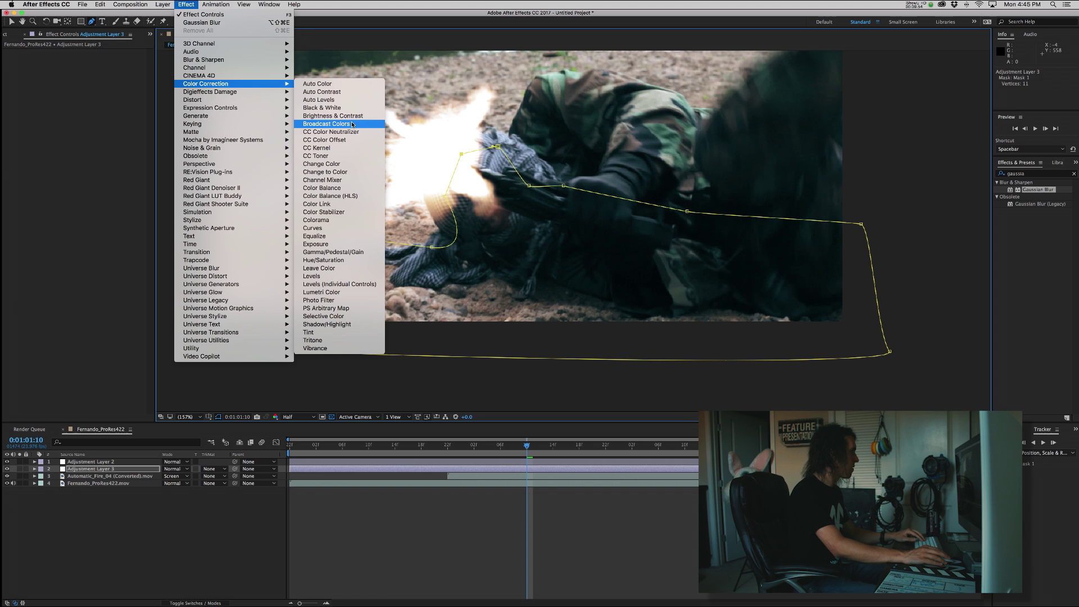
- Apply Curves with a lifted RGB curve and feather the mask edge to 71 pixels
click(337, 227)
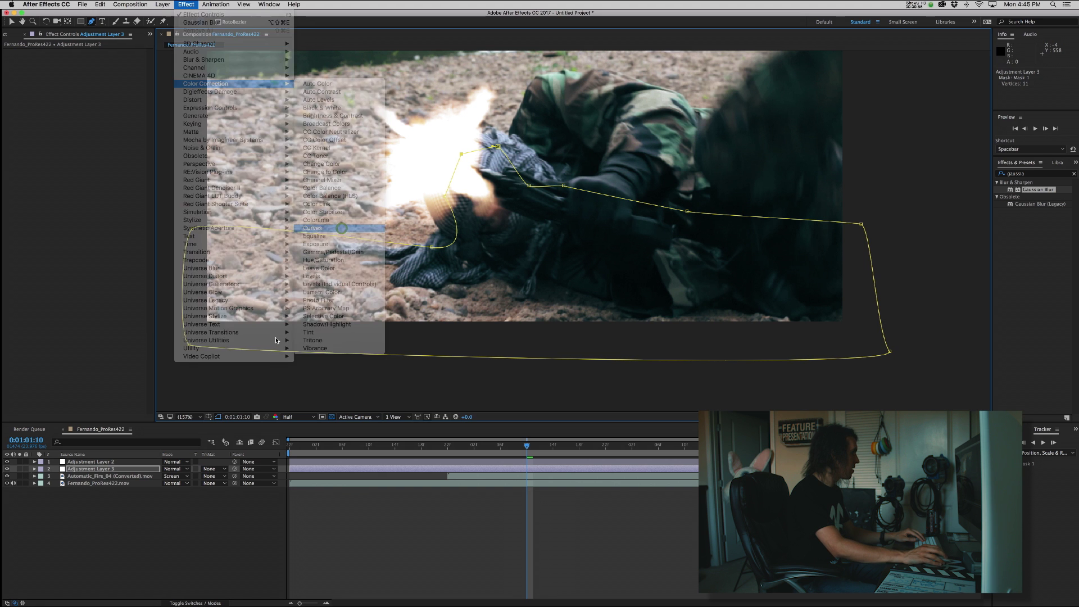
key(v)
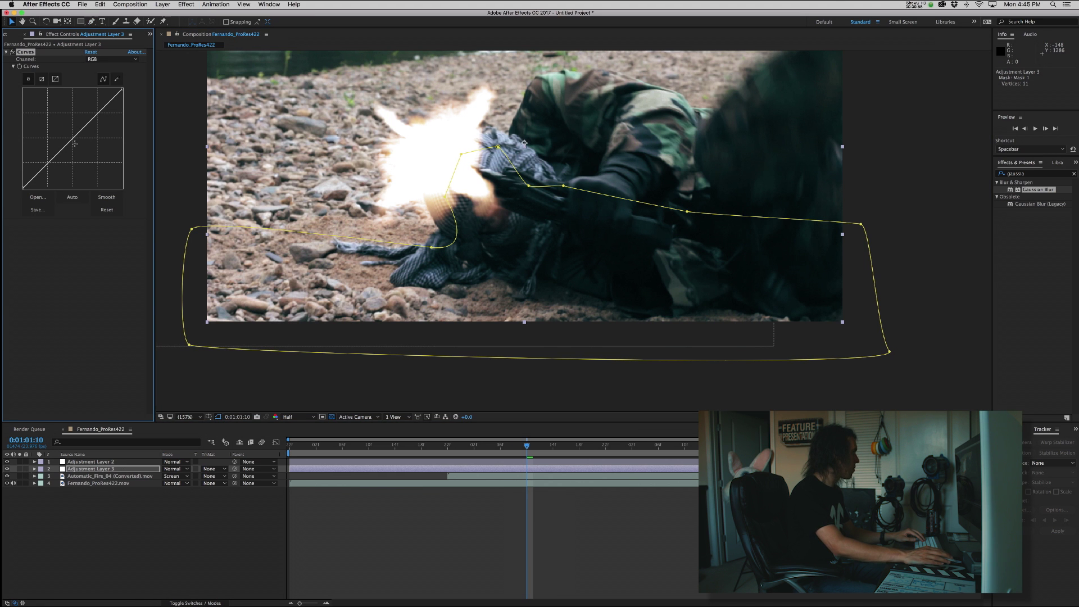
drag(75, 139, 66, 130)
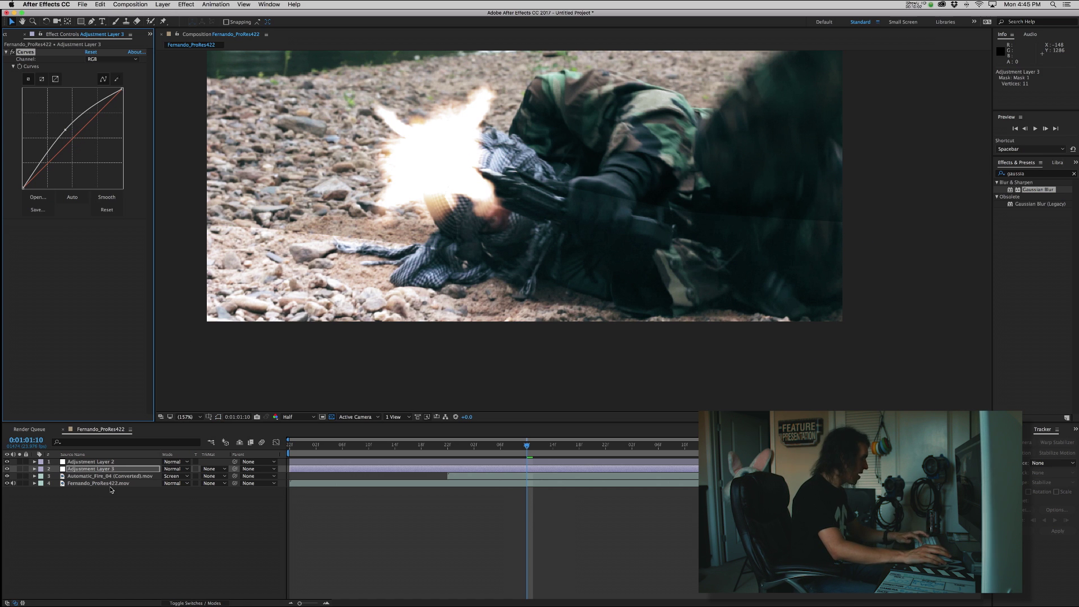
key(m)
key(m)
drag(186, 493, 217, 489)
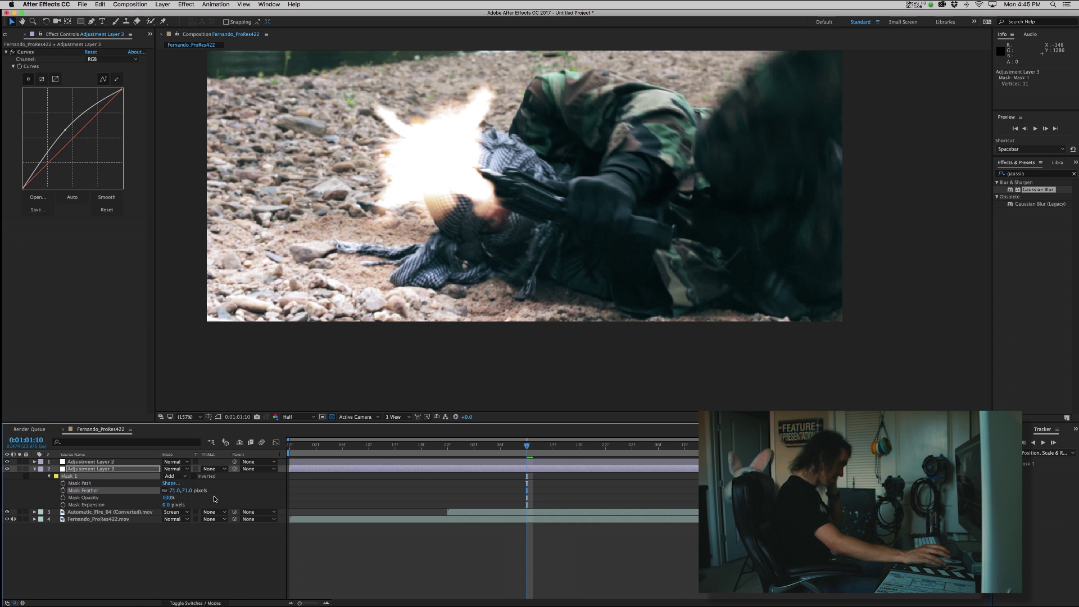
- Trim Adjustment Layer 3 to the muzzle-flash frame
click(535, 449)
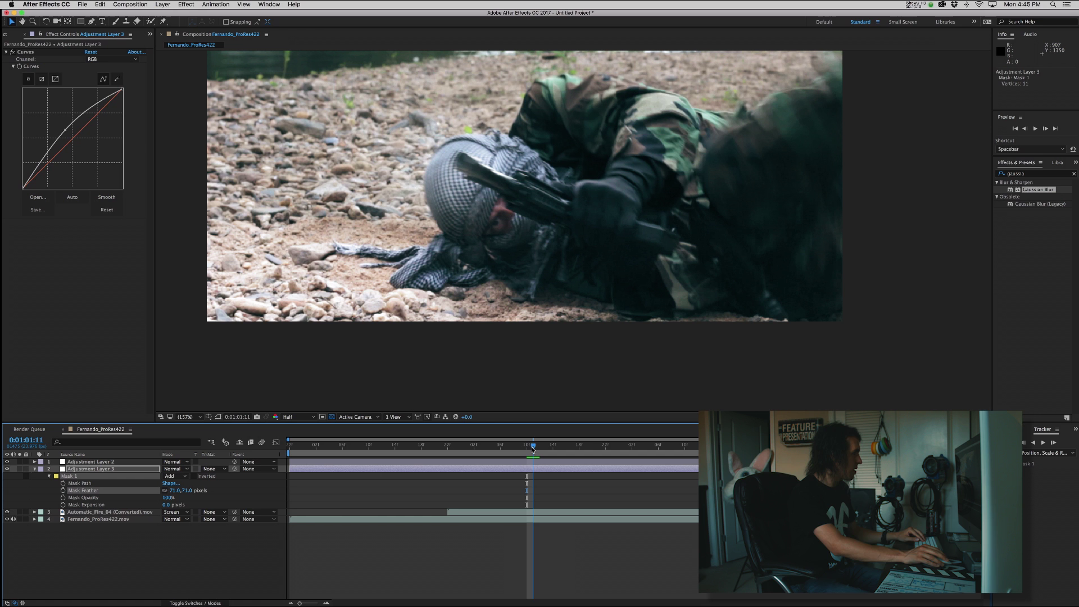
click(530, 449)
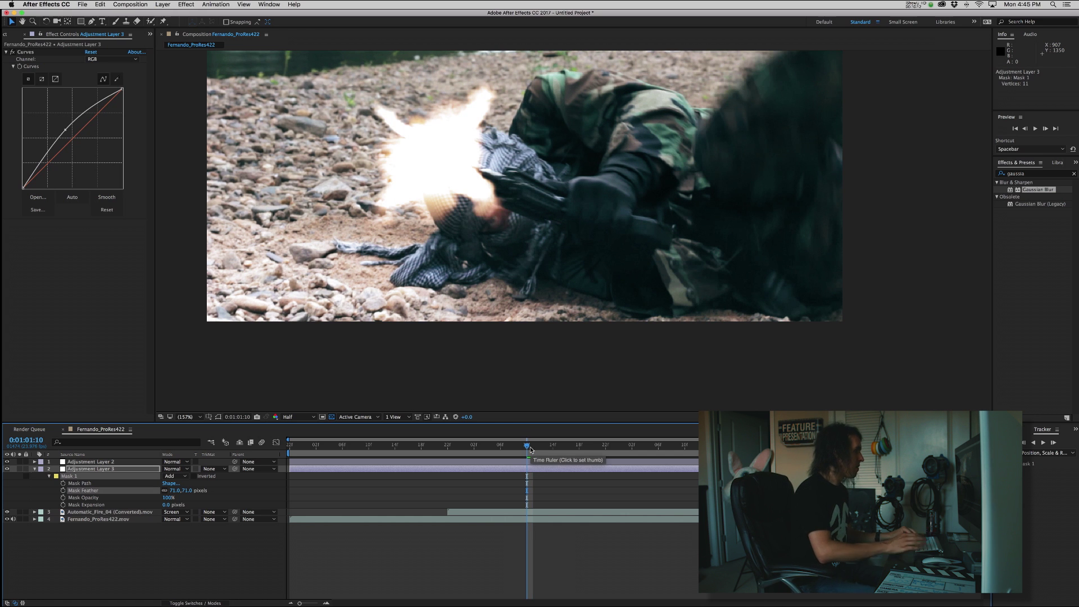
click(509, 472)
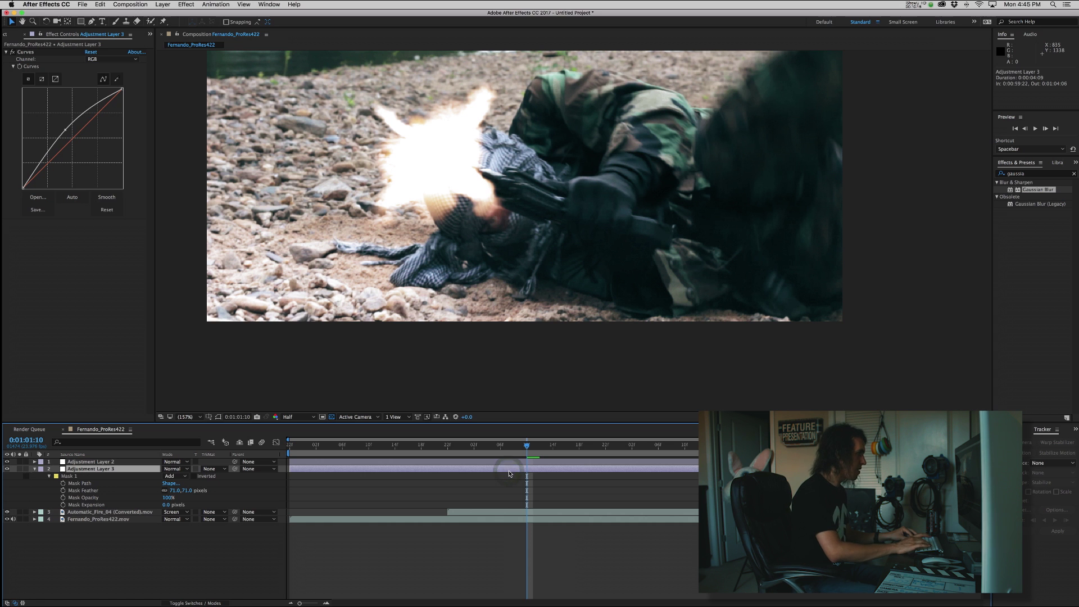
key(alt+bracketleft)
key(alt+bracketright)
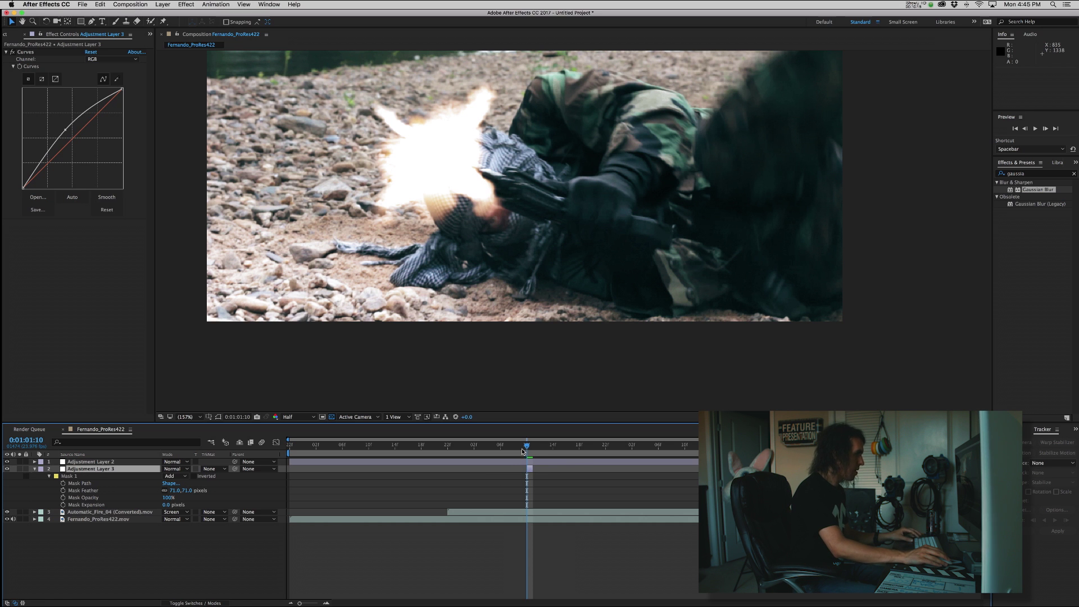
drag(527, 447, 524, 447)
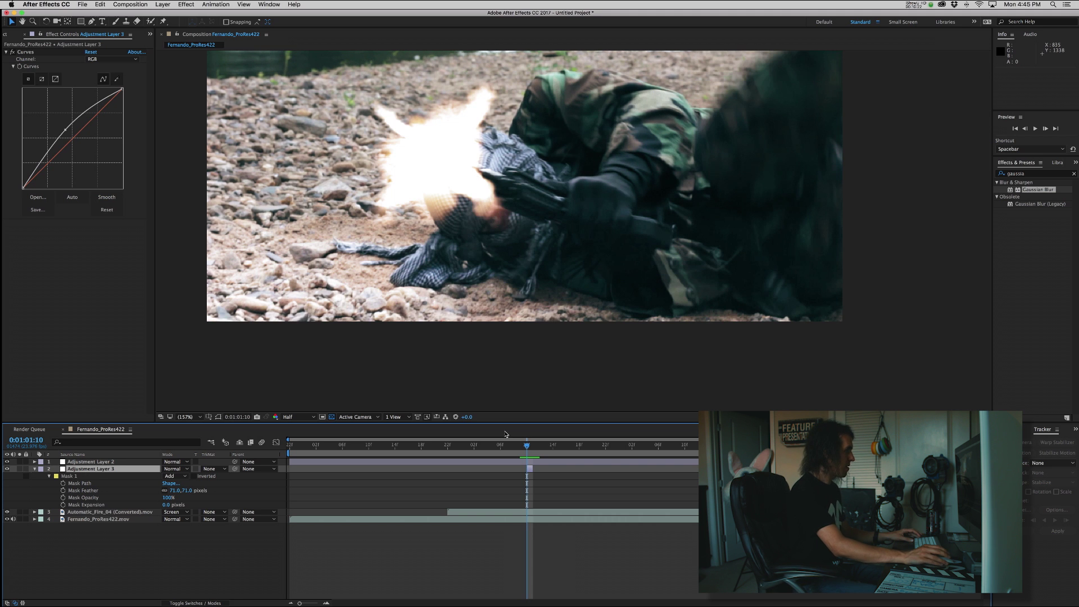
key(h)
drag(348, 201, 350, 257)
key(v)
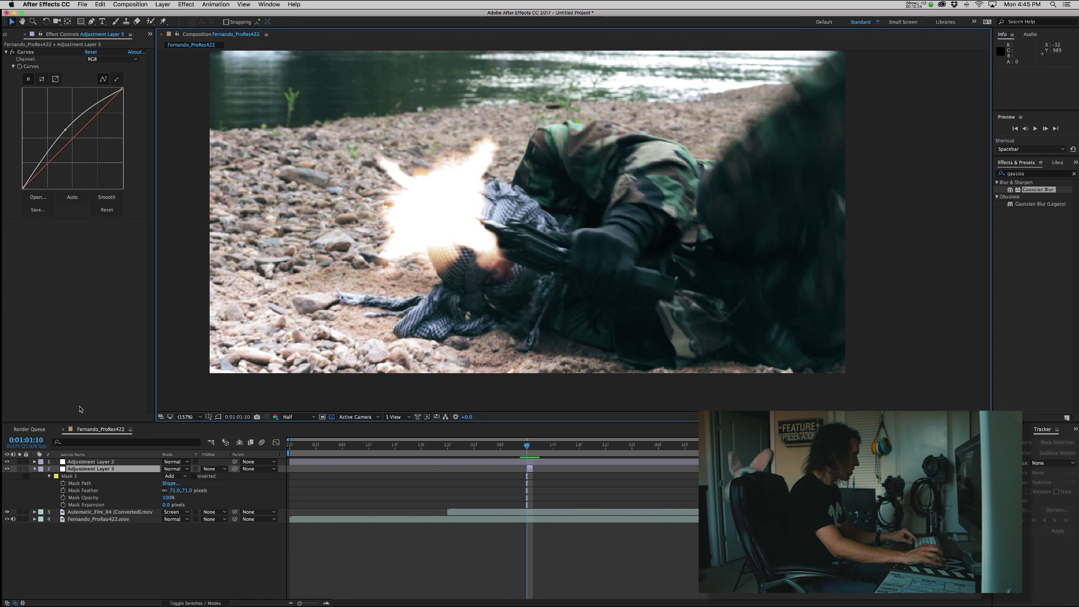
click(8, 463)
click(8, 463)
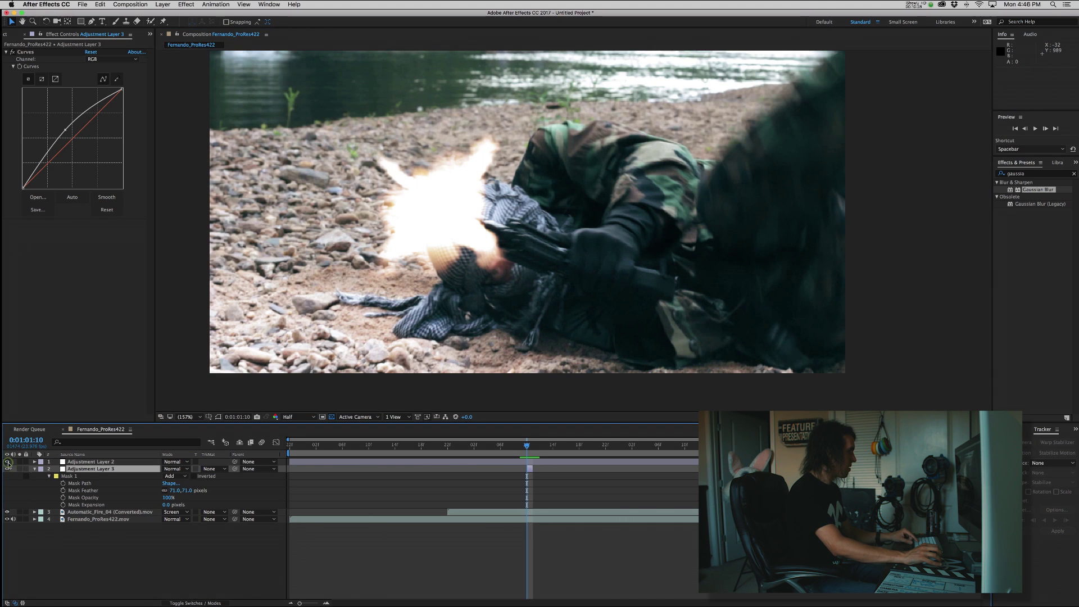
click(8, 462)
click(8, 463)
click(7, 462)
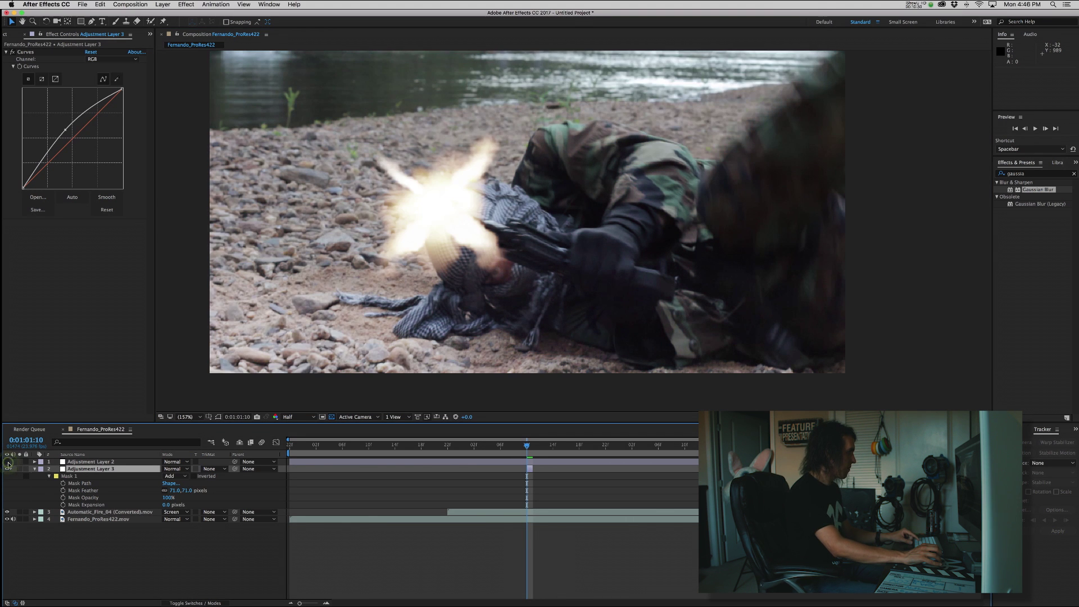
click(8, 462)
drag(363, 225, 373, 267)
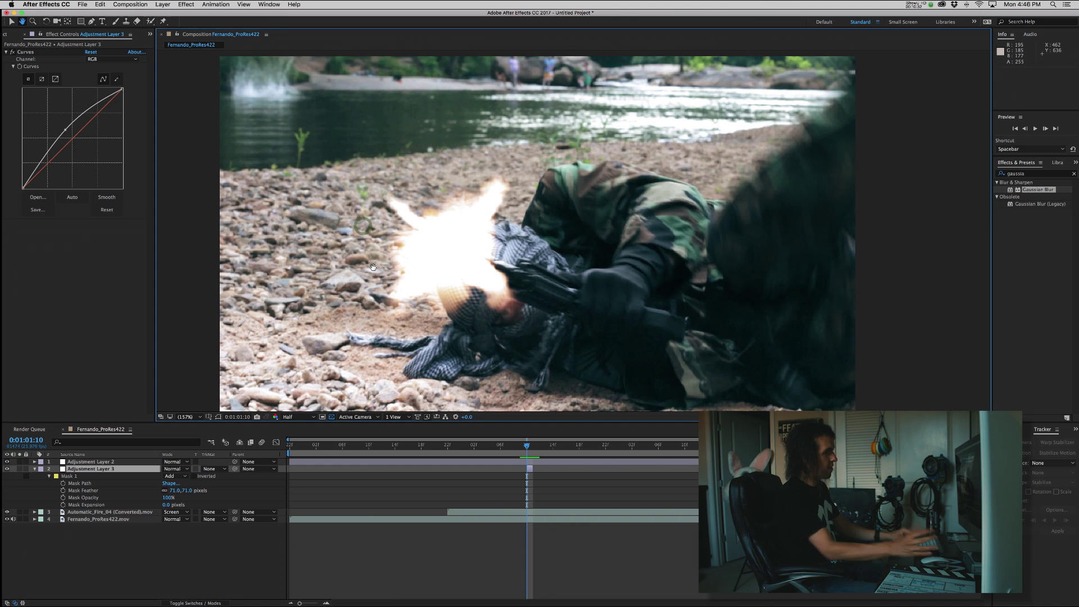